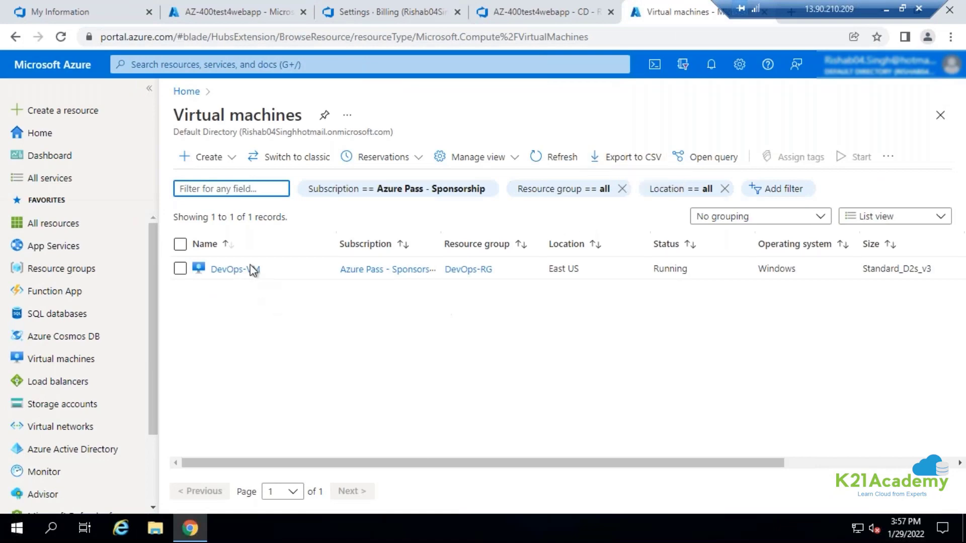
# Open the Continuous delivery configuration of the DevOps-VM virtual machine.
pyautogui.click(250, 270)
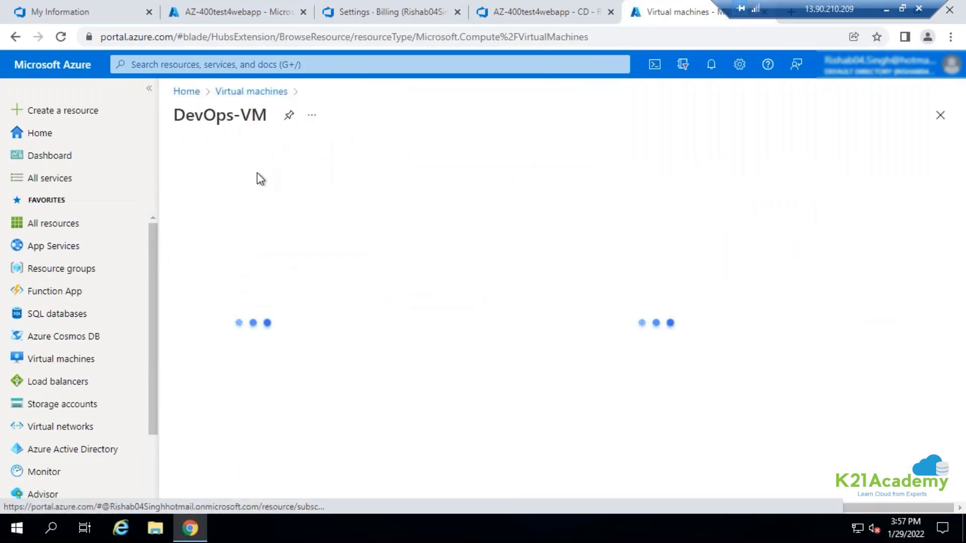
pyautogui.scroll(-3, 287, 405)
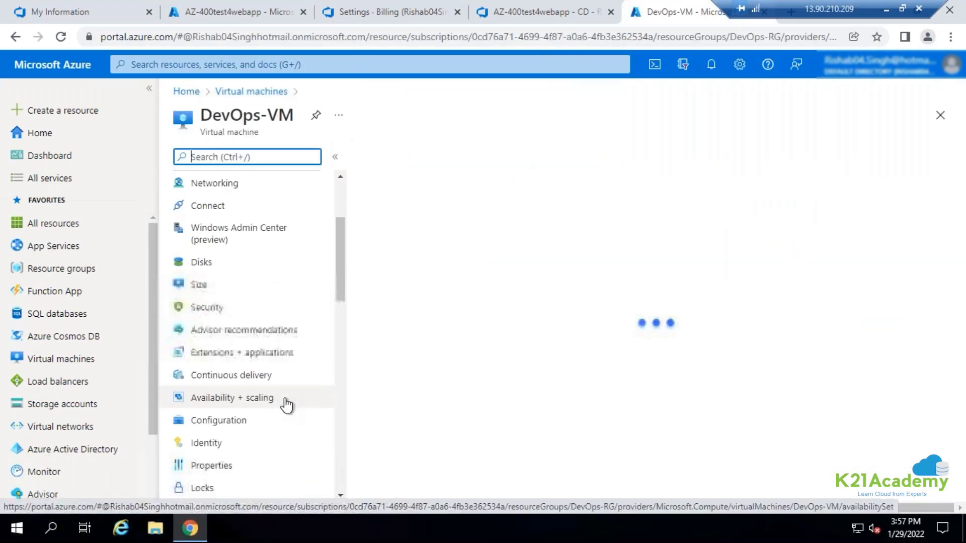
pyautogui.click(208, 386)
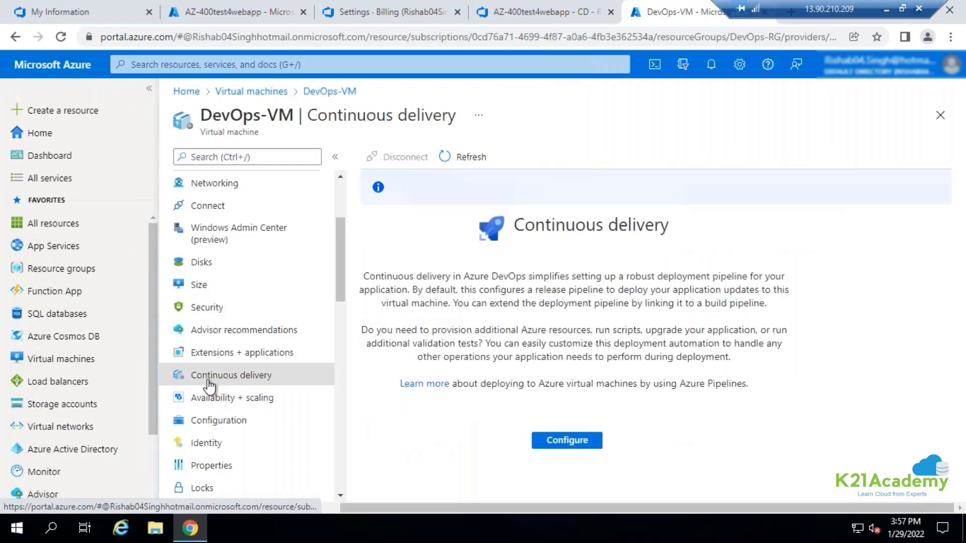
pyautogui.click(564, 445)
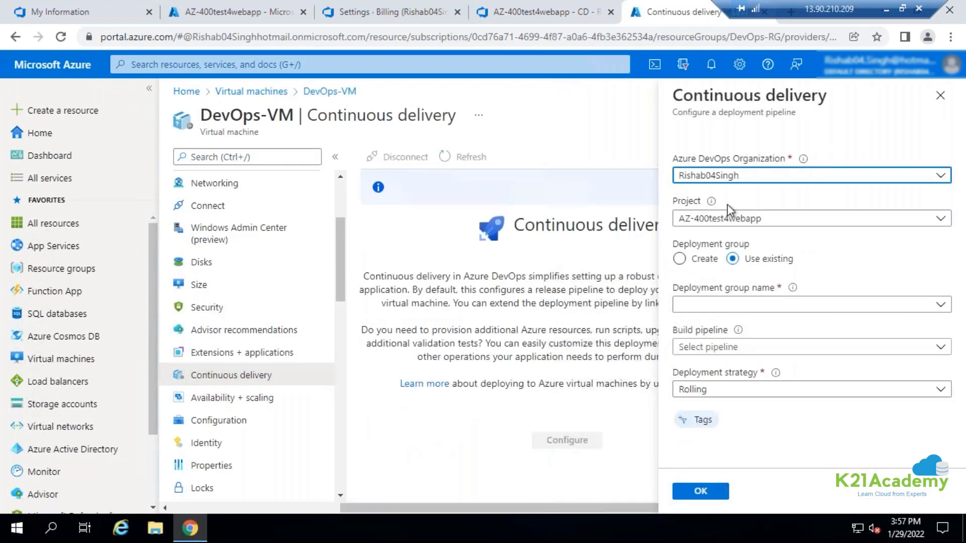
# Examine the organization, create or use existing deployment group, and build pipeline options for the VM's deployment pipeline.
pyautogui.click(743, 180)
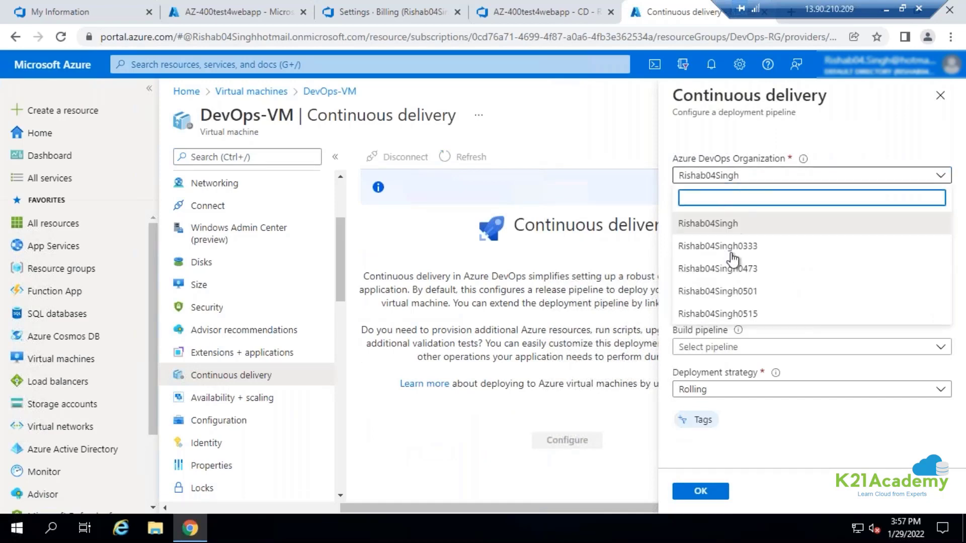
pyautogui.click(825, 132)
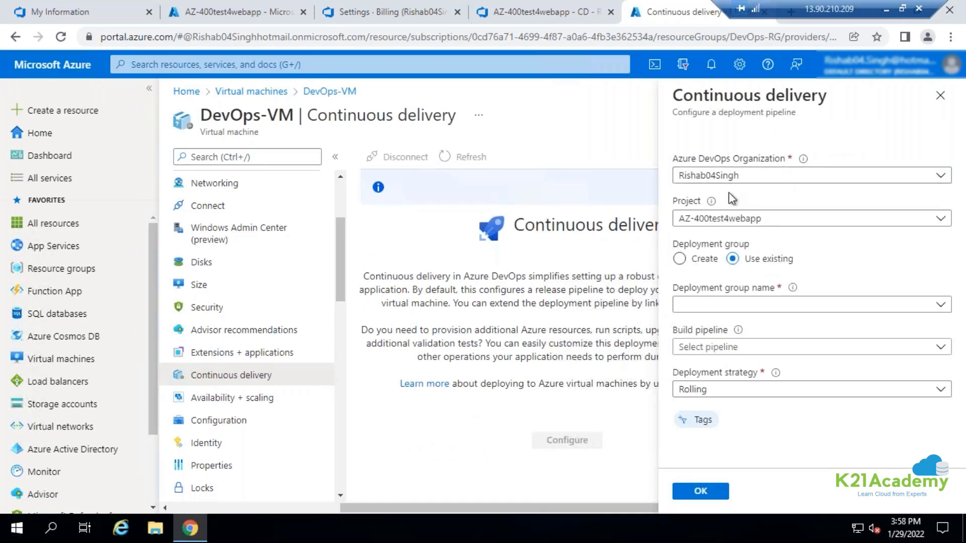
pyautogui.click(705, 304)
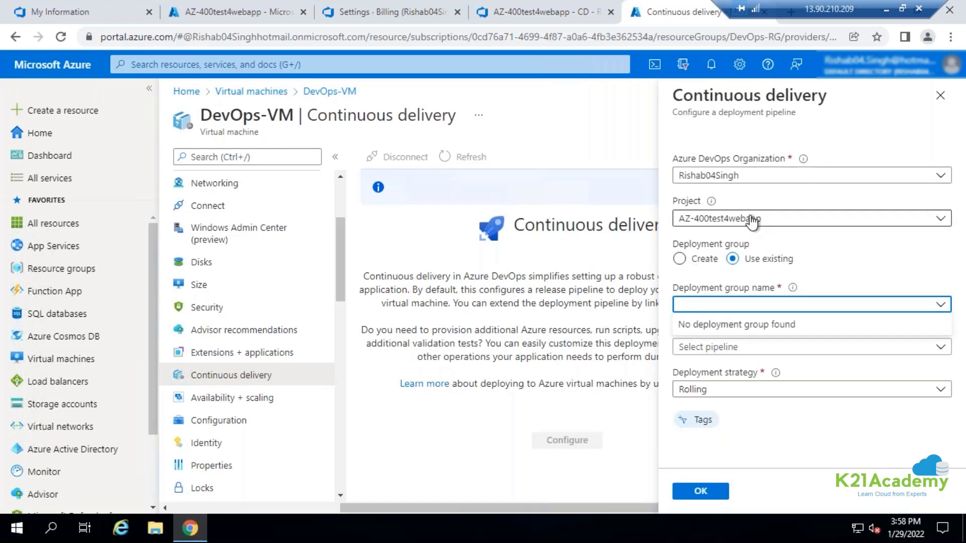
pyautogui.click(701, 228)
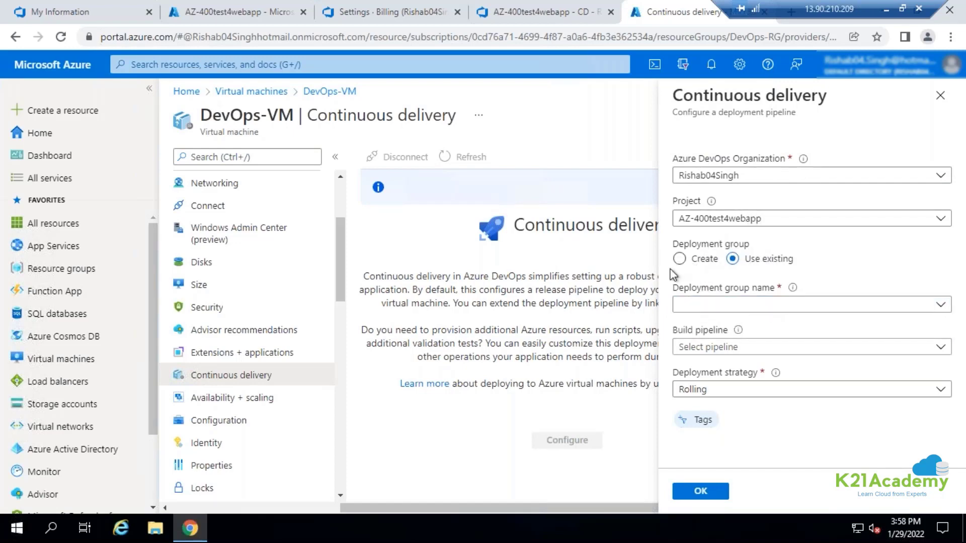
pyautogui.click(679, 258)
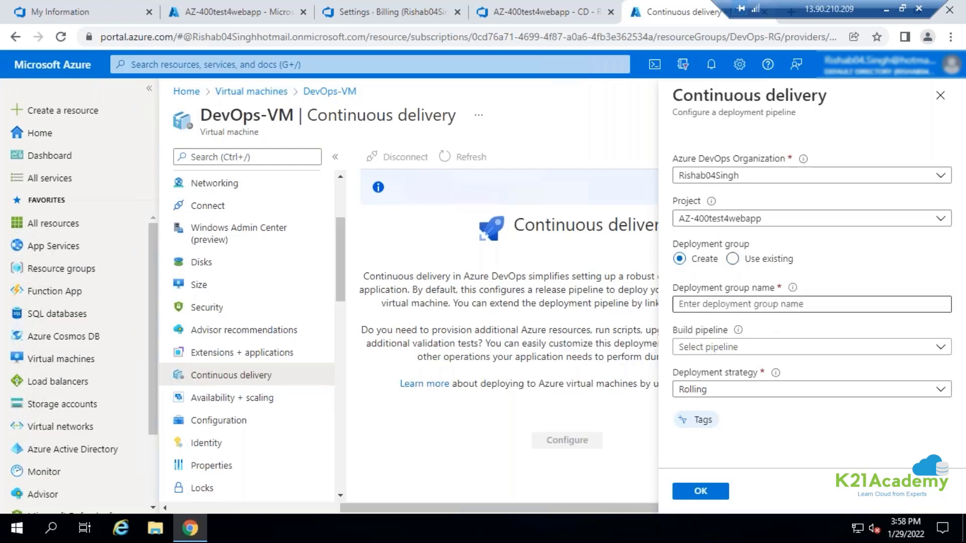
pyautogui.click(751, 303)
pyautogui.click(733, 258)
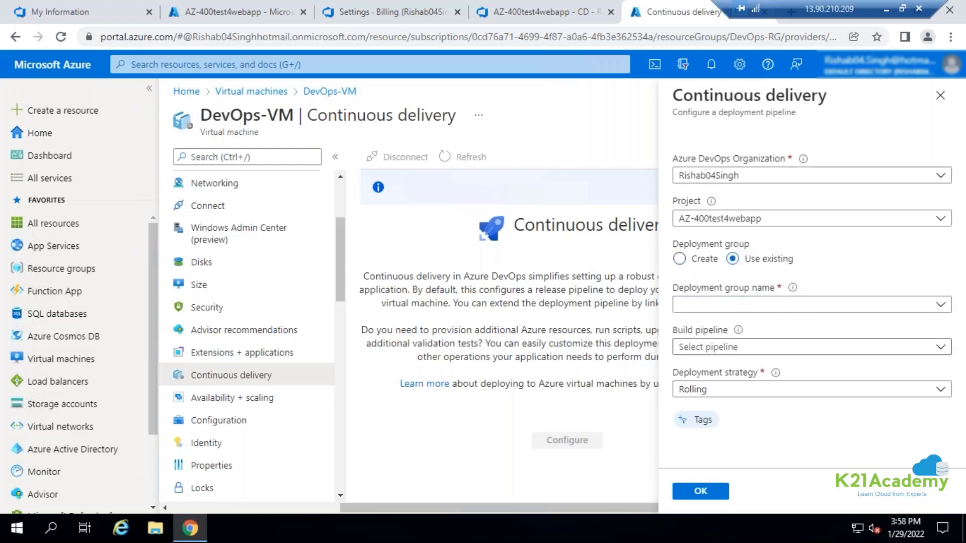
pyautogui.click(739, 349)
pyautogui.click(732, 399)
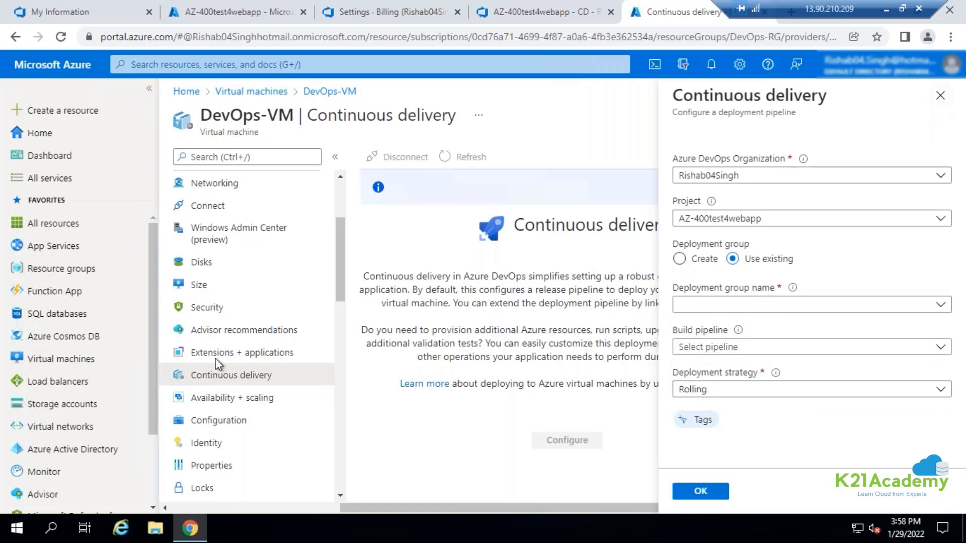
# Open the Deployment Center of the mytest4avenger app service.
pyautogui.click(58, 247)
pyautogui.click(533, 128)
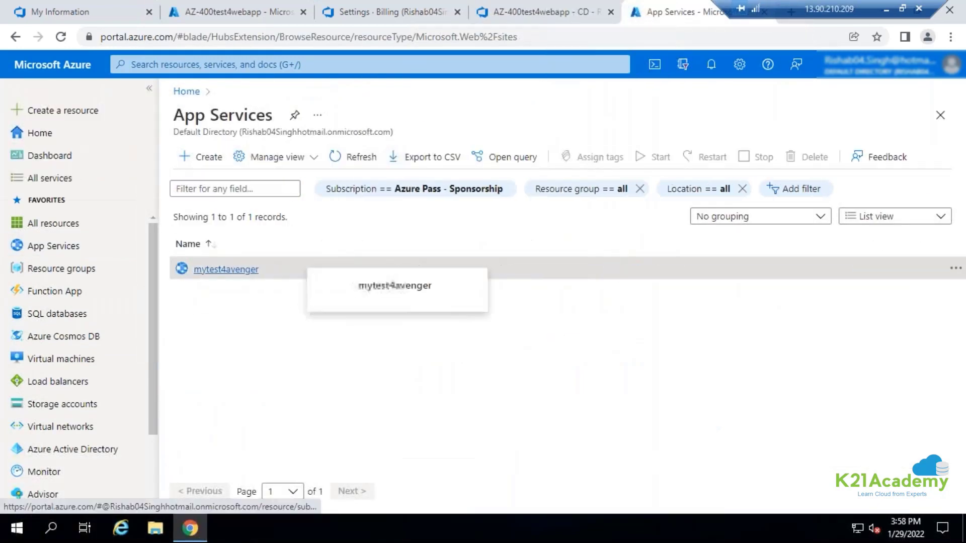
pyautogui.click(248, 270)
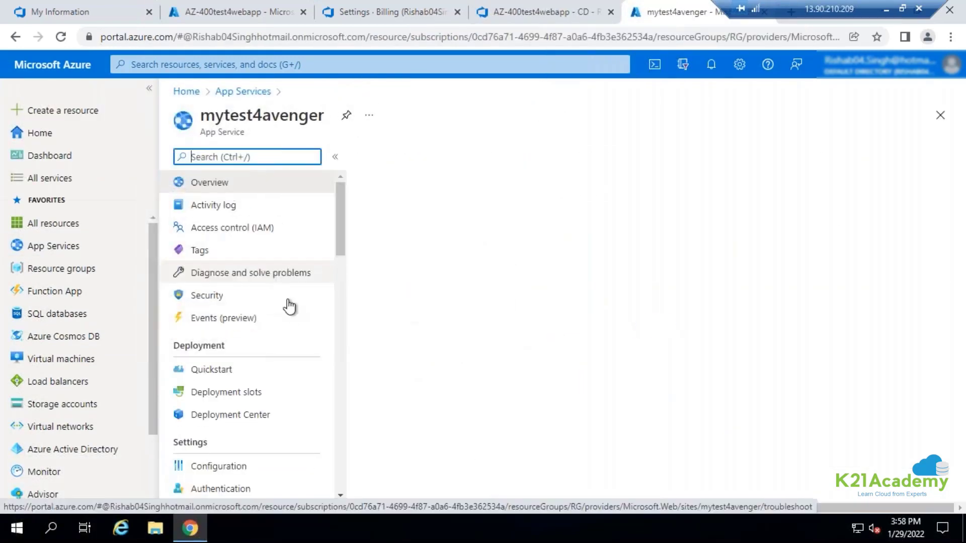
pyautogui.scroll(-4, 287, 304)
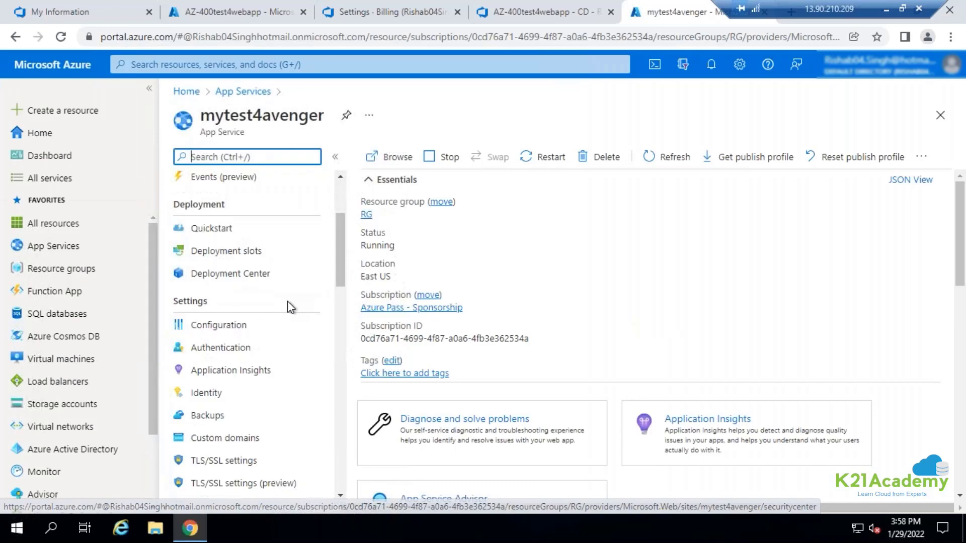
pyautogui.click(232, 277)
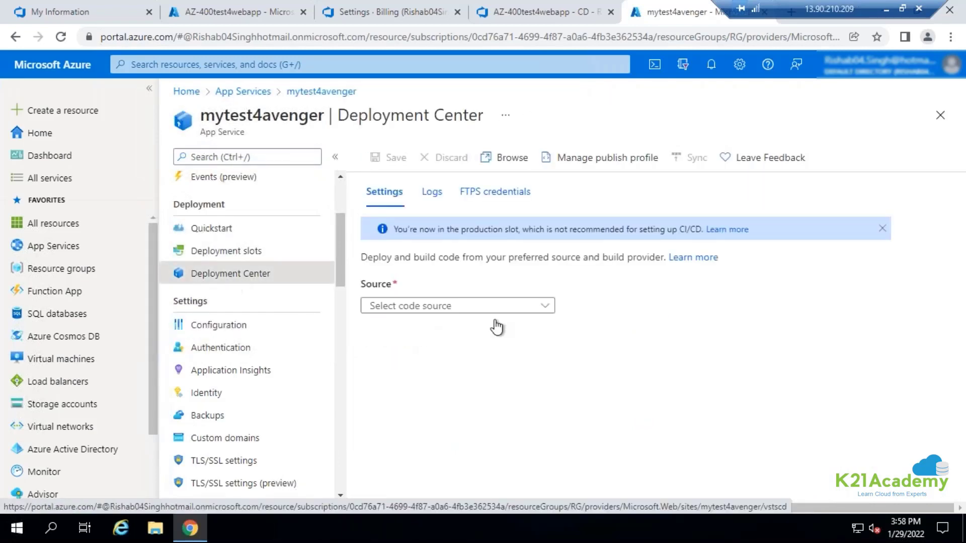
# Choose Azure Repos as the web app's code source and look through the projects available for deployment.
pyautogui.click(485, 307)
pyautogui.click(402, 389)
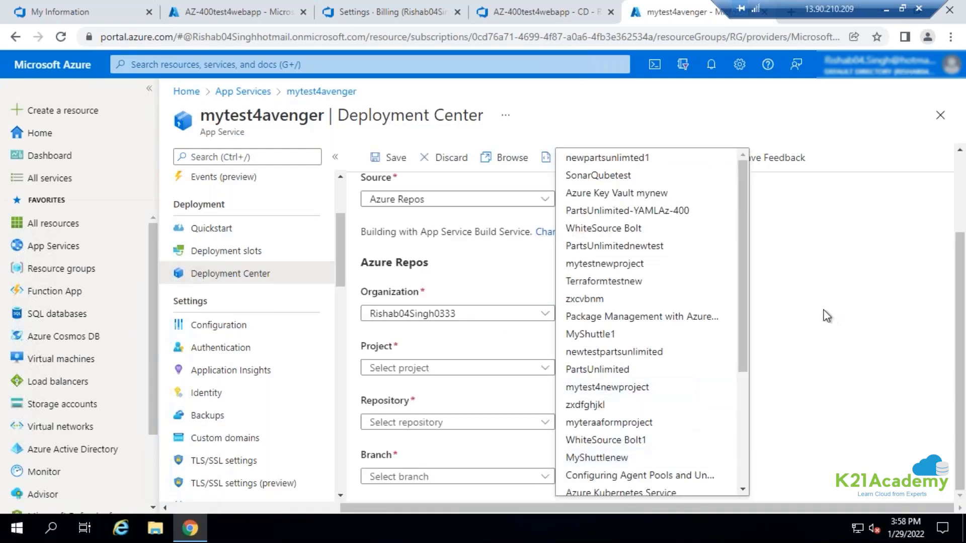
pyautogui.click(827, 316)
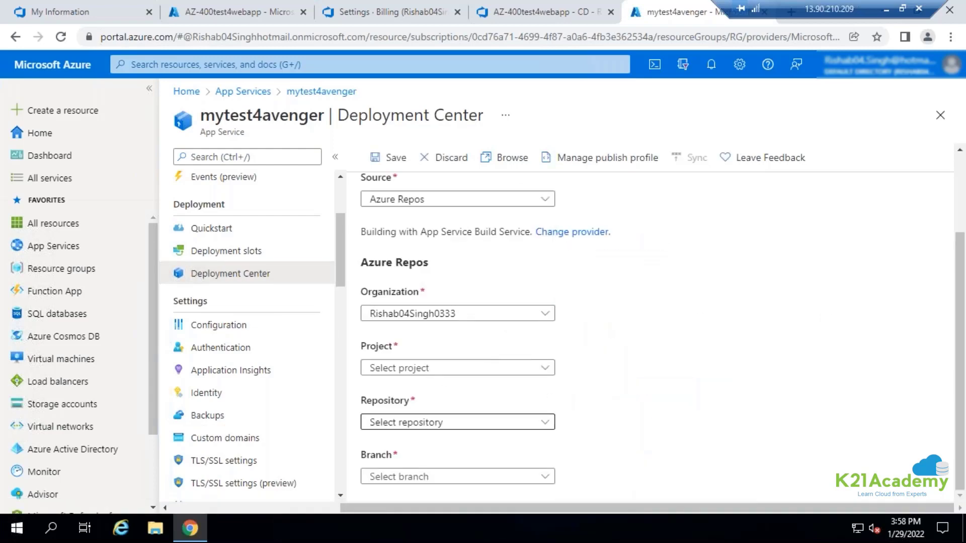
pyautogui.click(429, 368)
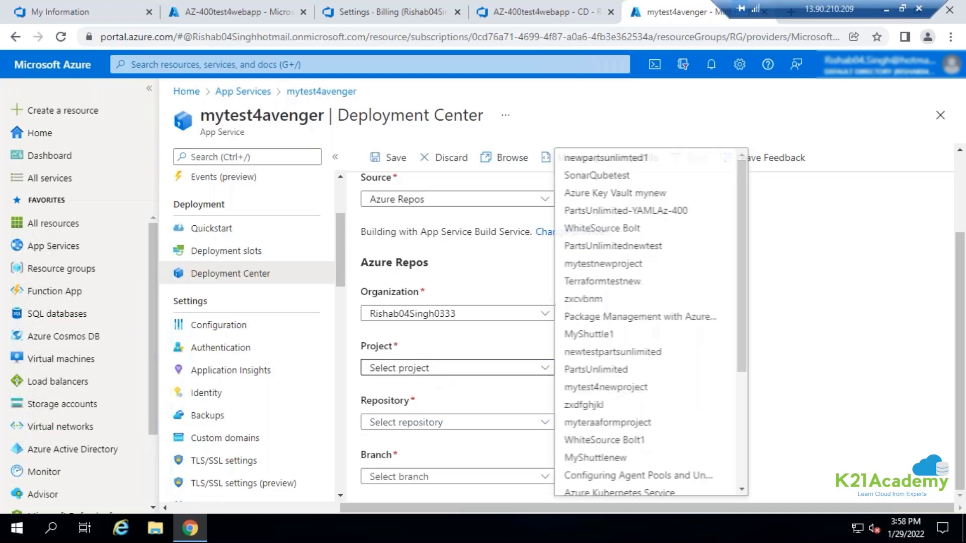
pyautogui.click(819, 240)
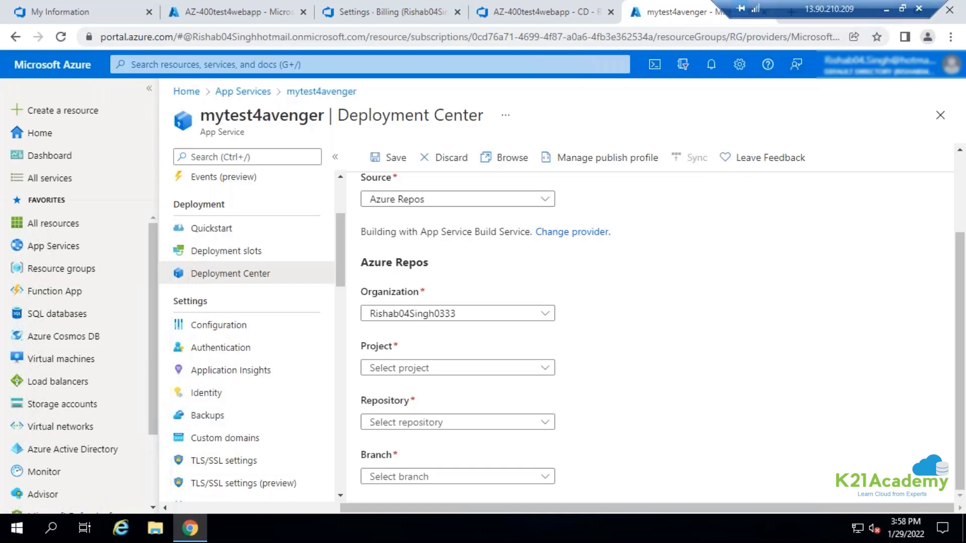
# Check the AZ-400test4webapp - CD release logs, then switch to PowerPoint and highlight the PaaS and FaaS text on the target environments slide.
pyautogui.click(531, 19)
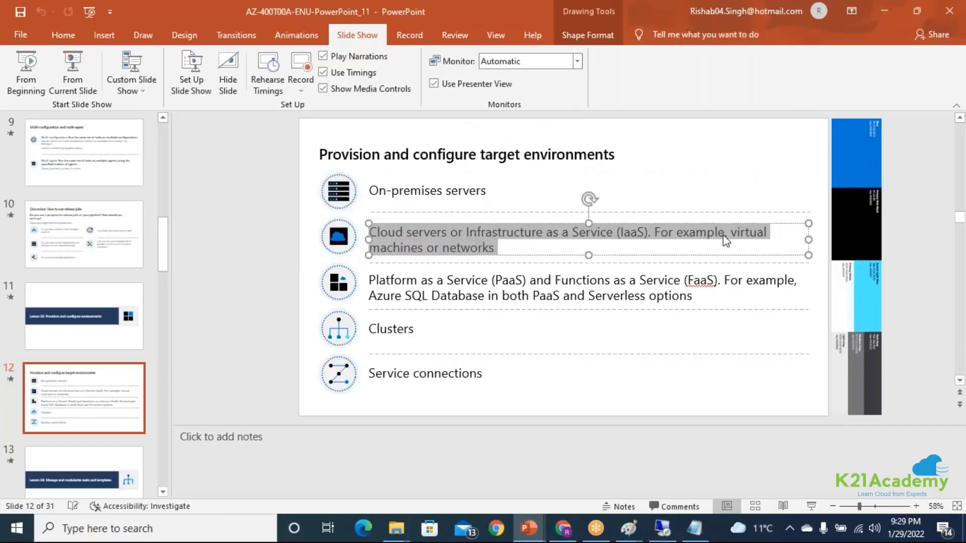
pyautogui.click(725, 240)
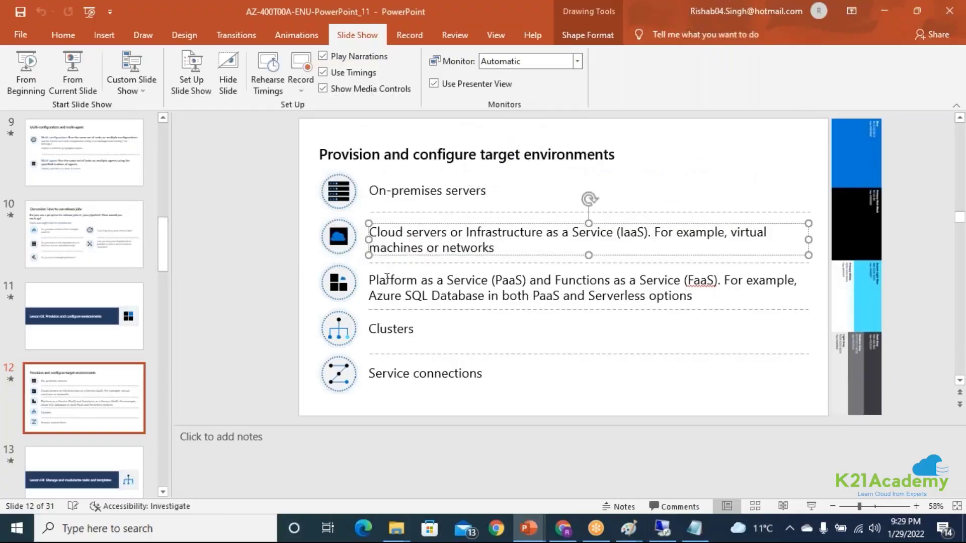
pyautogui.moveTo(368, 281); pyautogui.dragTo(705, 296)
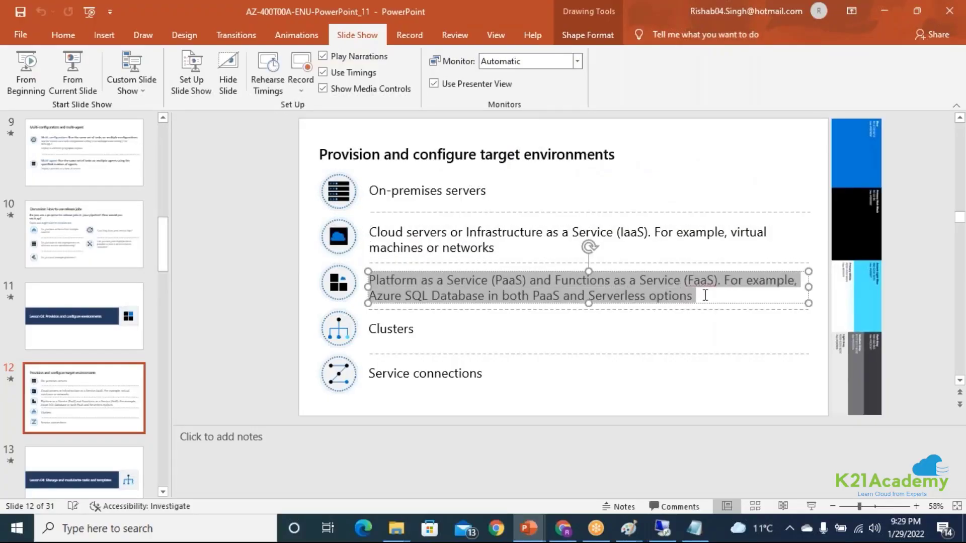
pyautogui.click(672, 325)
pyautogui.moveTo(555, 279); pyautogui.dragTo(668, 294)
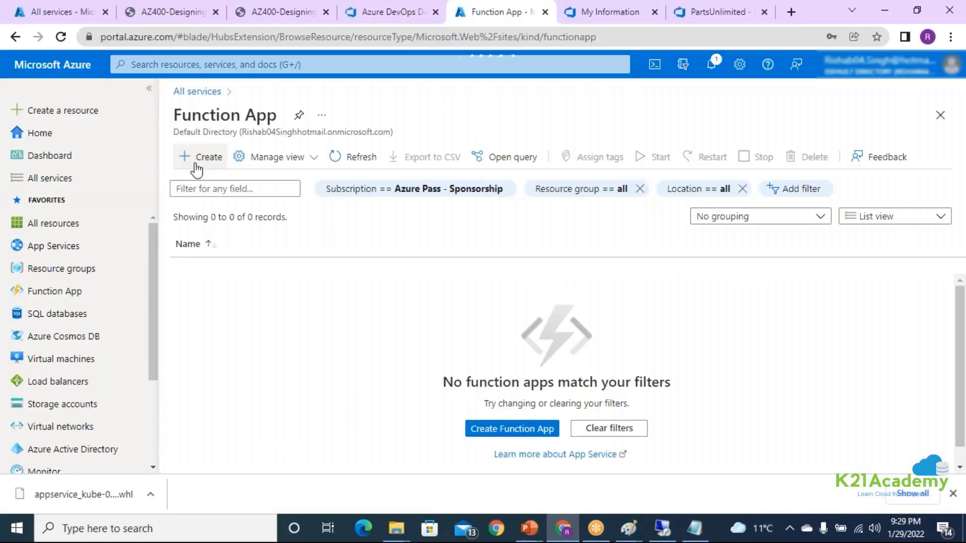
# Start creating a function app in the Azure portal and assign it to the RG resource group.
pyautogui.click(196, 164)
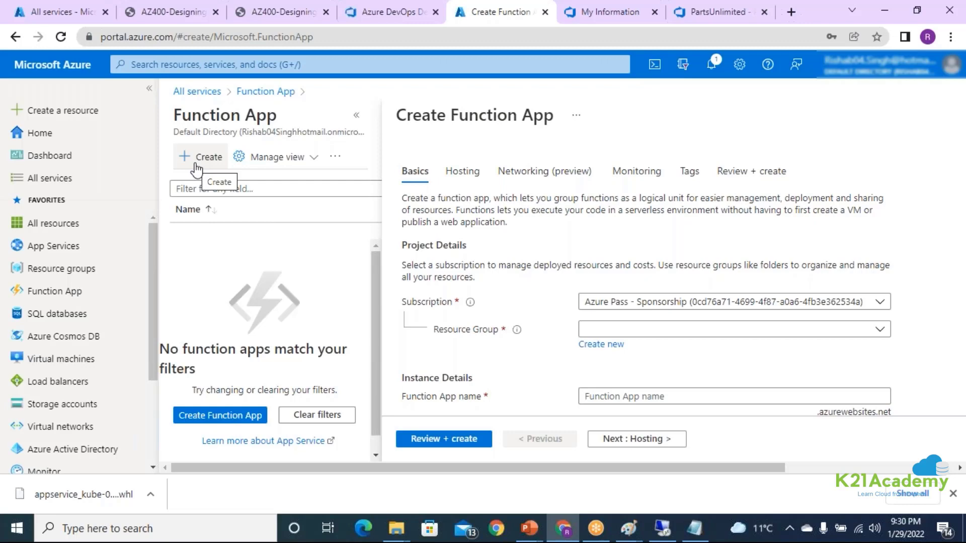
pyautogui.moveTo(406, 470); pyautogui.dragTo(525, 470)
pyautogui.moveTo(250, 116); pyautogui.dragTo(377, 115)
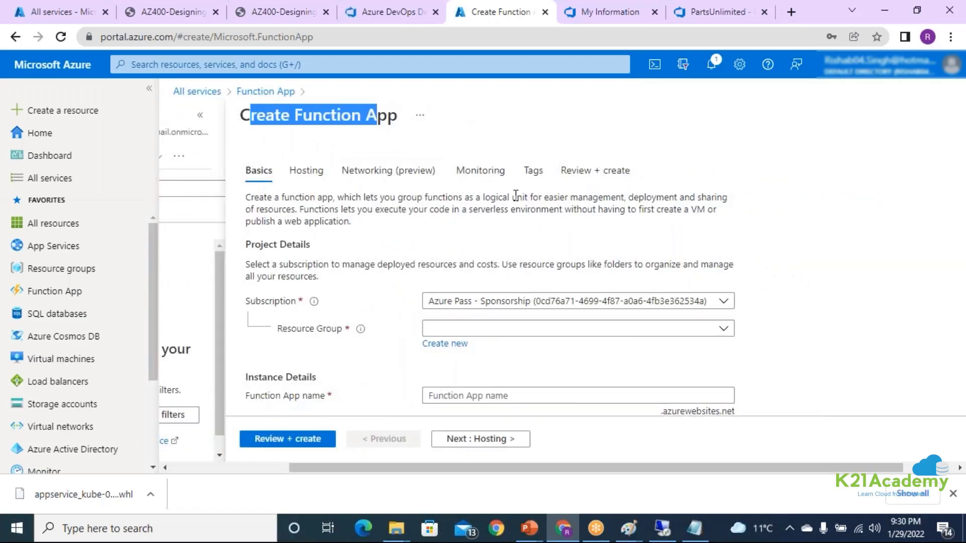
pyautogui.scroll(-1, 515, 196)
pyautogui.click(483, 259)
pyautogui.click(470, 415)
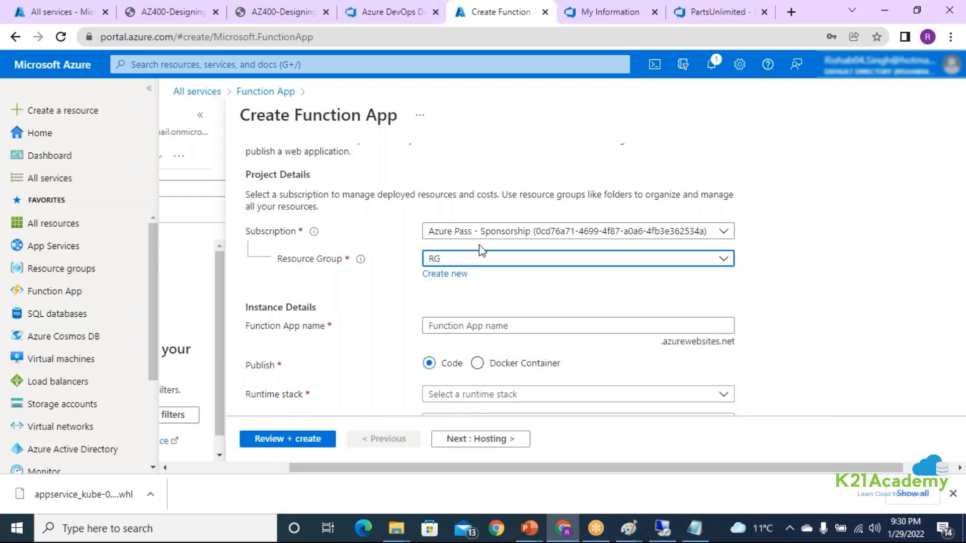
# Name the function app mytest4newavengertest.
pyautogui.scroll(-1, 481, 250)
pyautogui.click(448, 250)
pyautogui.write('m')
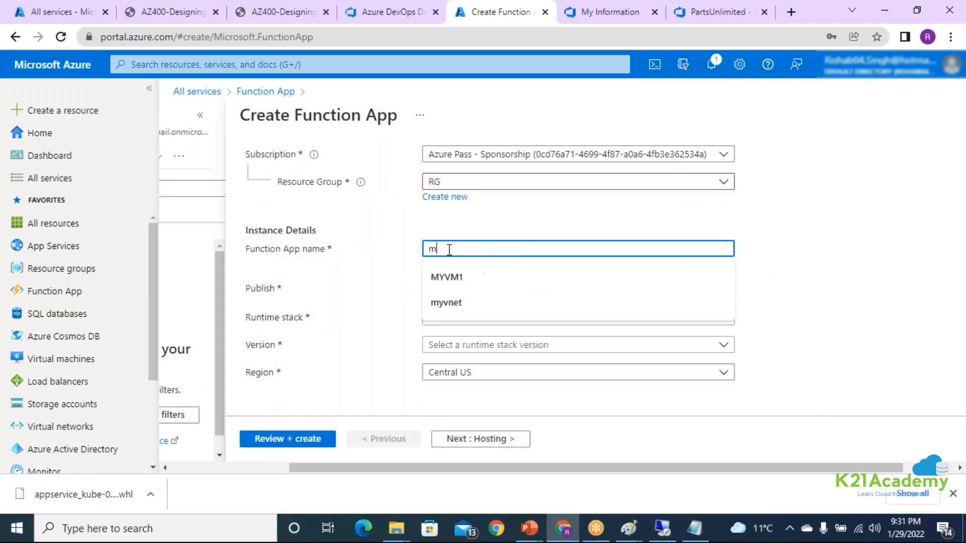
pyautogui.write('ytest4new')
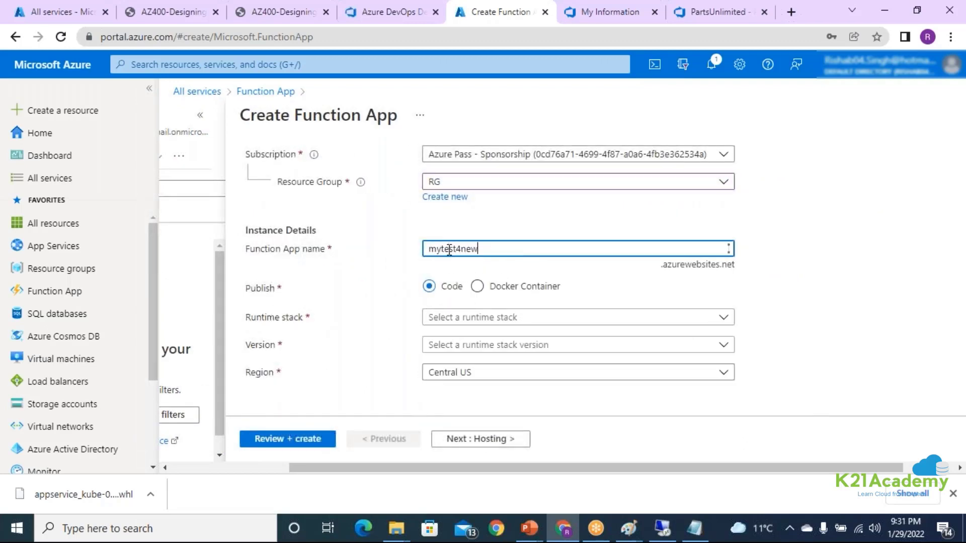
pyautogui.write('avengertest')
# Set the function app's runtime stack to Node.js and proceed to the hosting settings.
pyautogui.click(498, 318)
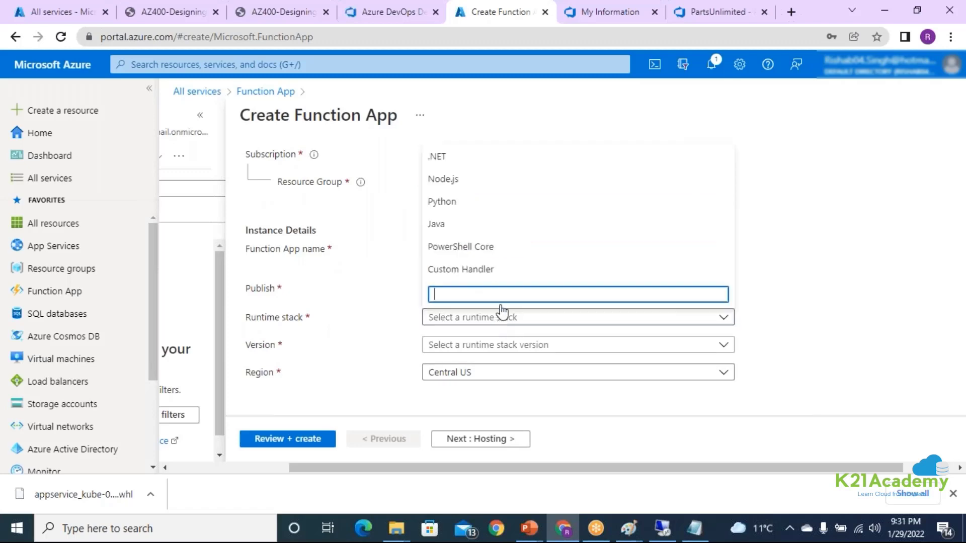
pyautogui.click(493, 185)
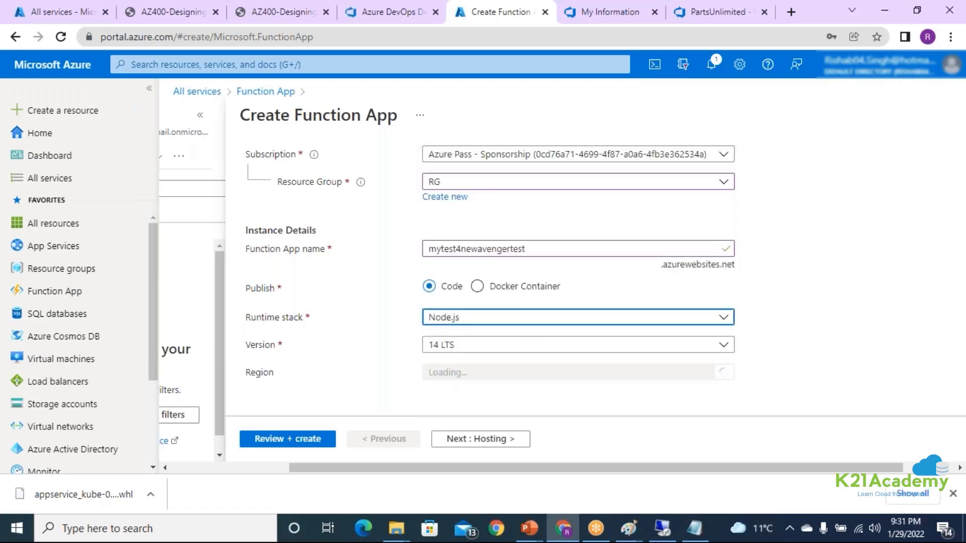
pyautogui.click(486, 447)
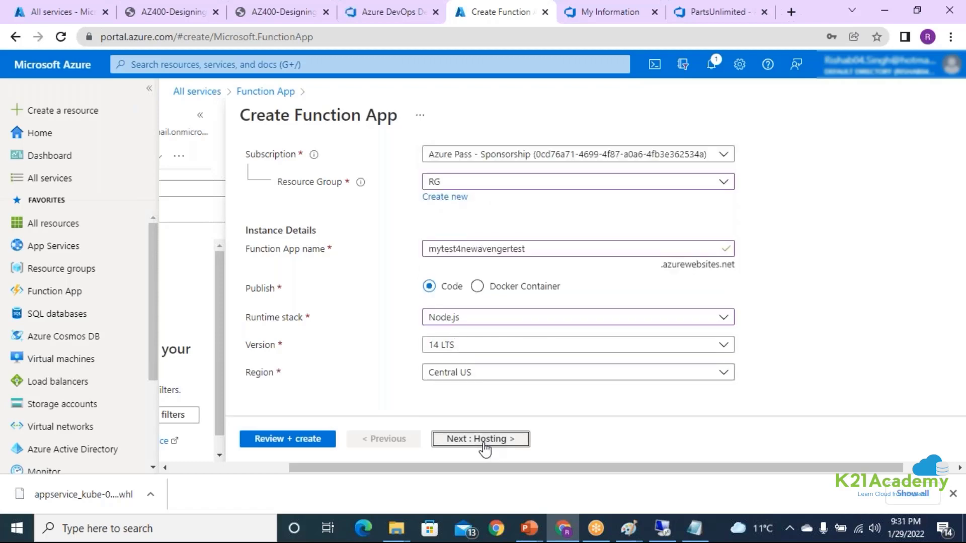
# Change the function app's hosting plan type to App service plan.
pyautogui.scroll(-1, 571, 305)
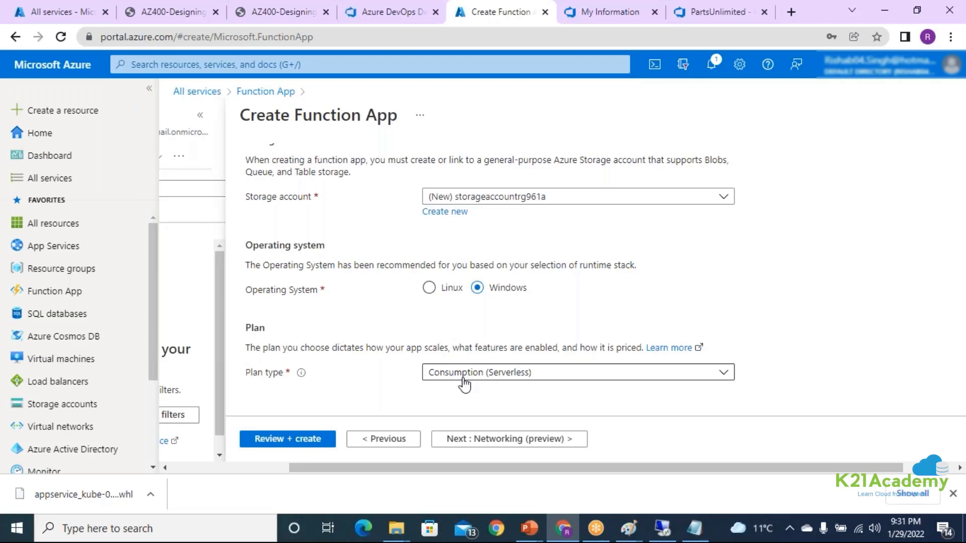
pyautogui.click(464, 382)
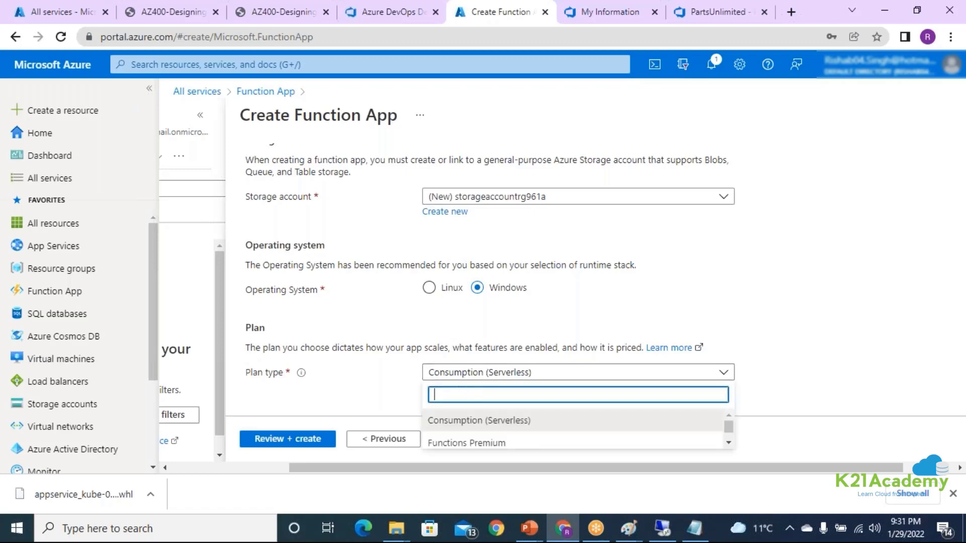
pyautogui.scroll(-2, 574, 439)
pyautogui.click(512, 446)
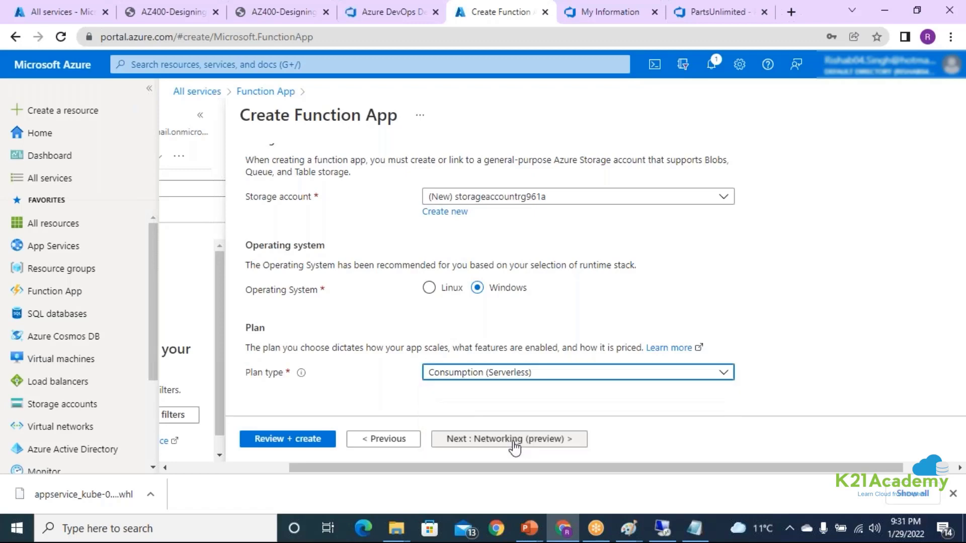
pyautogui.scroll(-4, 470, 201)
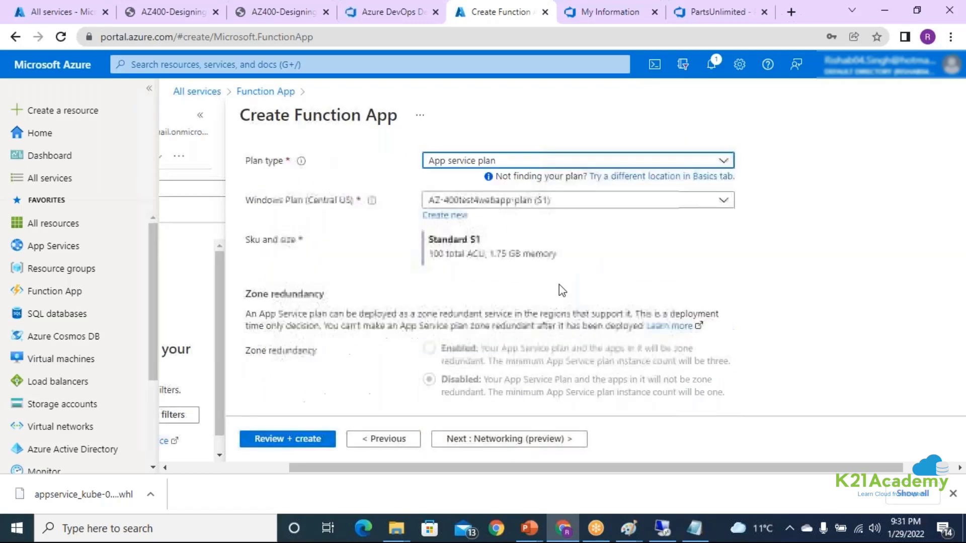
# Create a new App Service plan named ASDFGHJ for the function app.
pyautogui.click(456, 217)
pyautogui.click(616, 229)
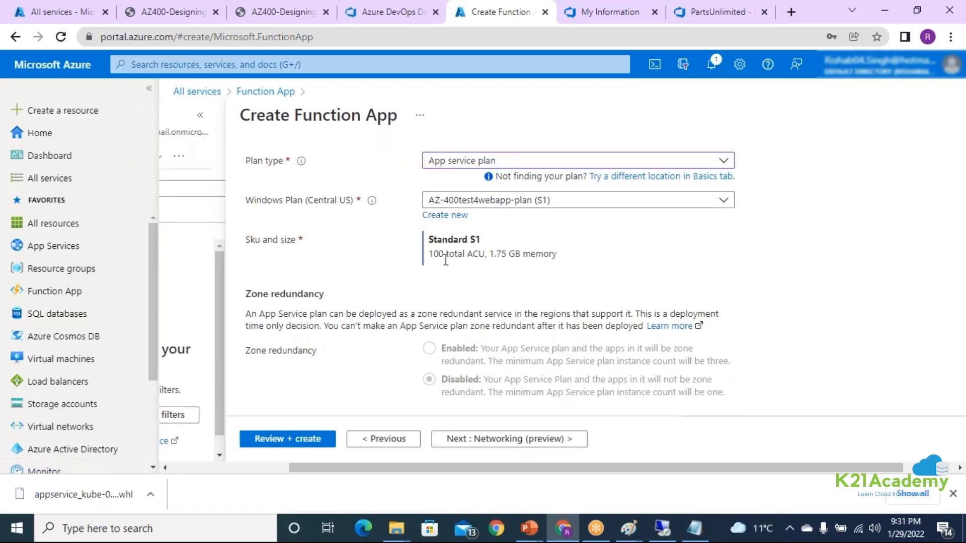
pyautogui.moveTo(437, 246); pyautogui.dragTo(498, 251)
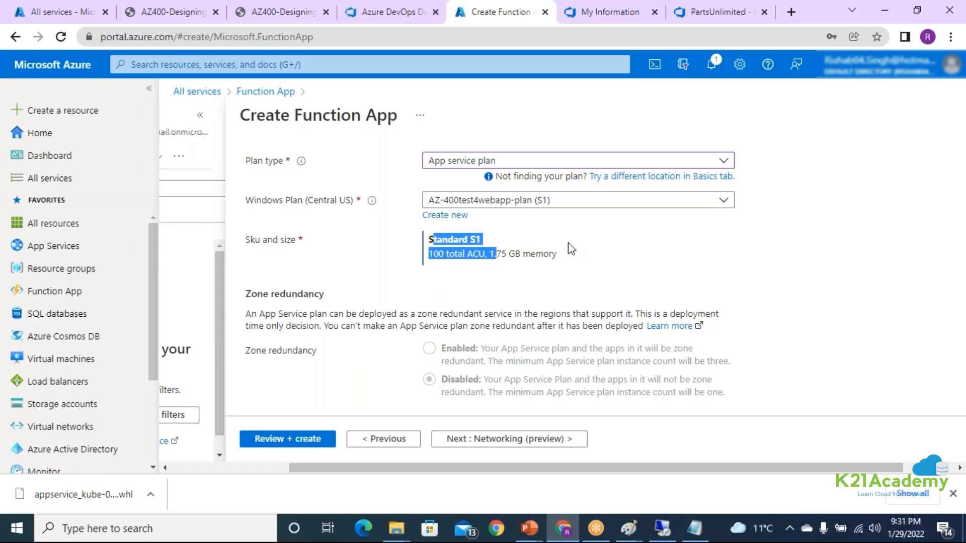
pyautogui.click(445, 215)
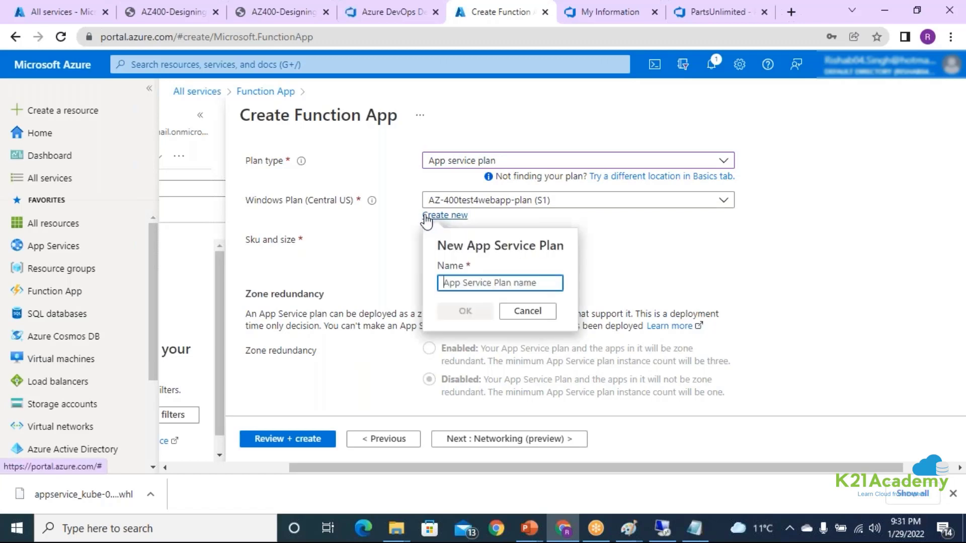
pyautogui.write('ASDFGHJ')
pyautogui.click(476, 311)
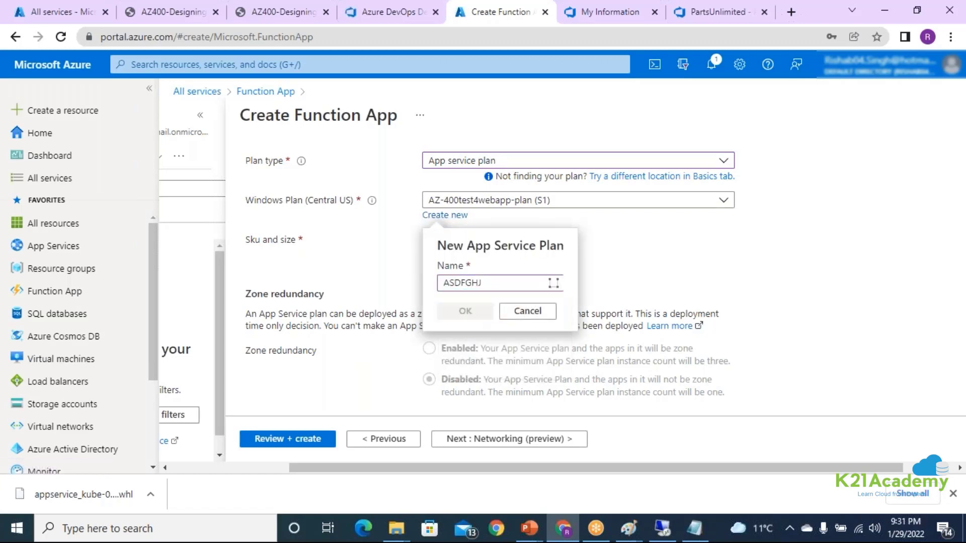
# Review the production pricing tiers offered for the new App Service plan, including the additional options, and close the picker without applying.
pyautogui.click(451, 268)
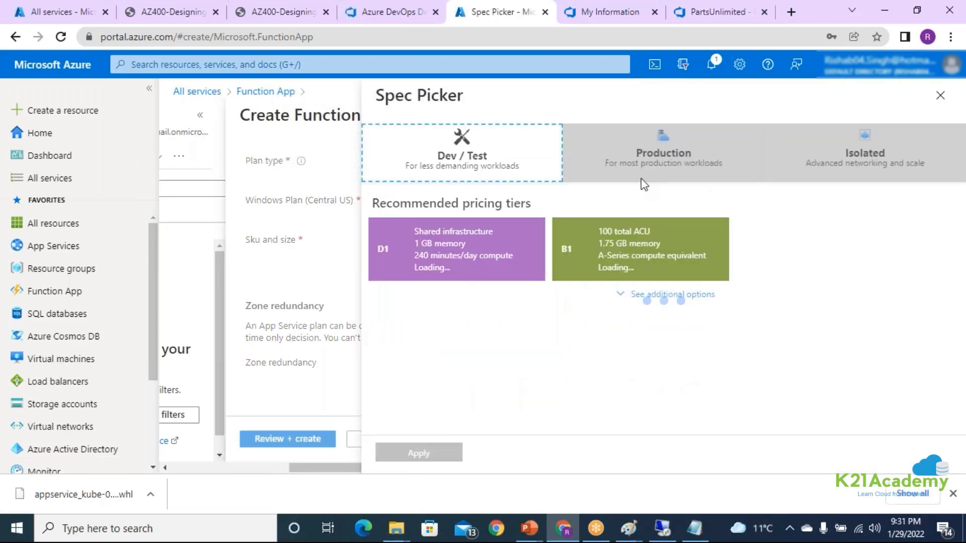
pyautogui.click(627, 372)
pyautogui.scroll(-5, 553, 302)
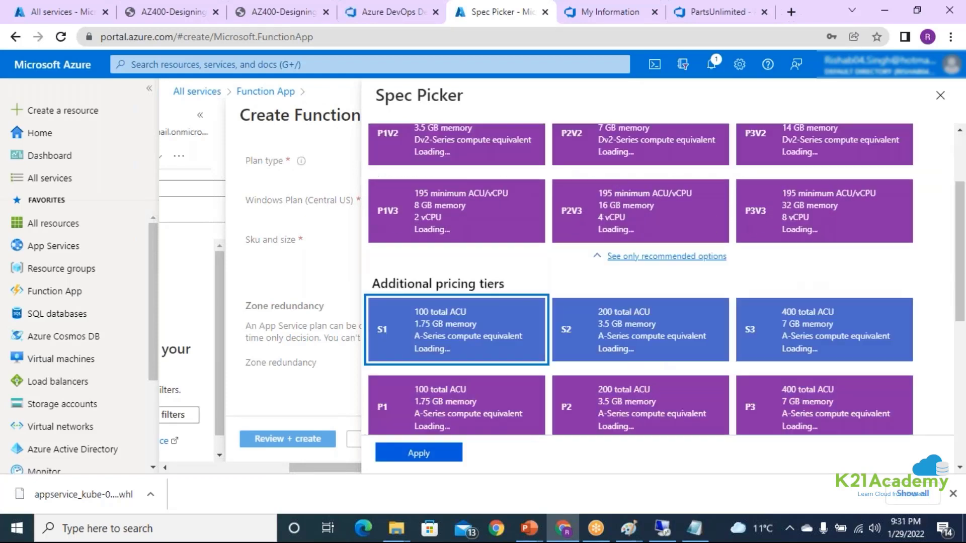
pyautogui.click(467, 255)
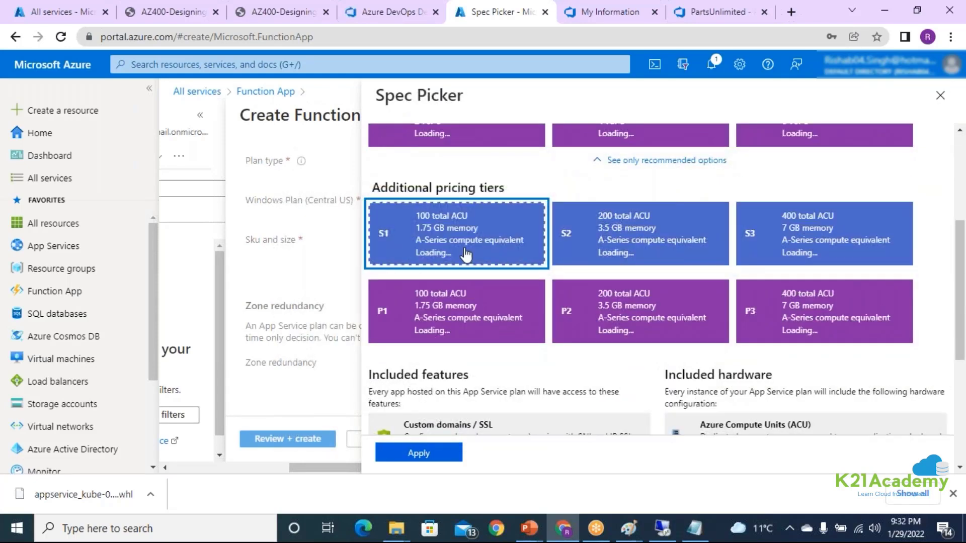
pyautogui.click(939, 96)
pyautogui.scroll(1, 558, 258)
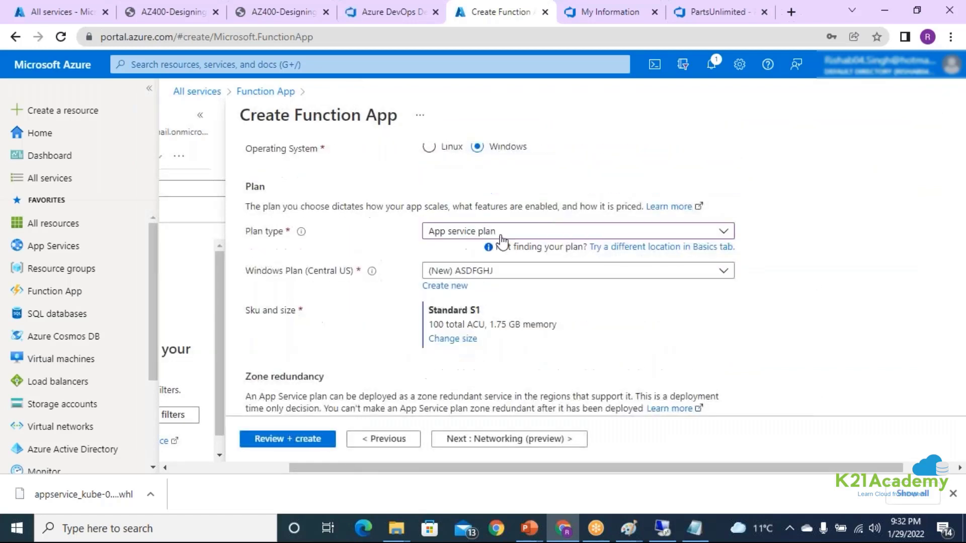
# Change the hosting plan type to Functions Premium and review its production pricing tiers and included features.
pyautogui.click(486, 234)
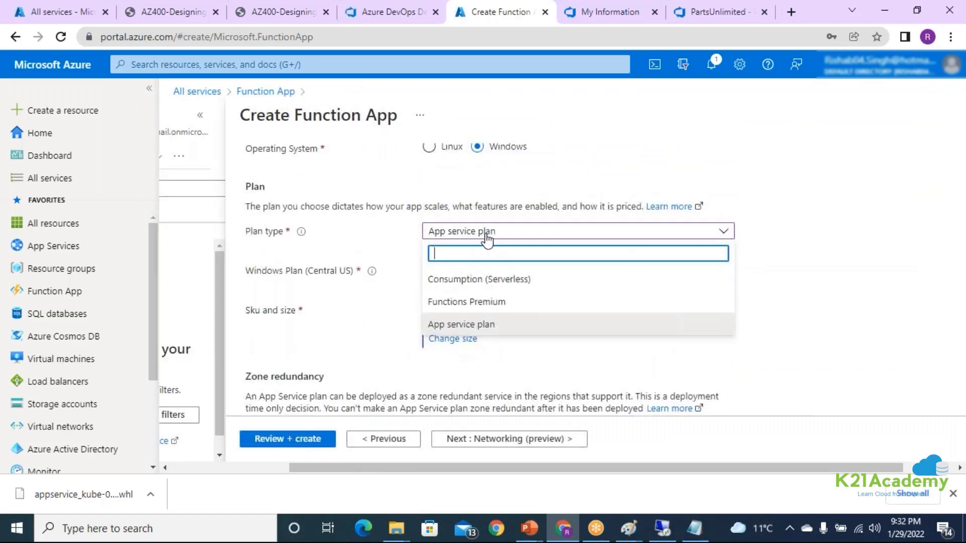
pyautogui.click(472, 307)
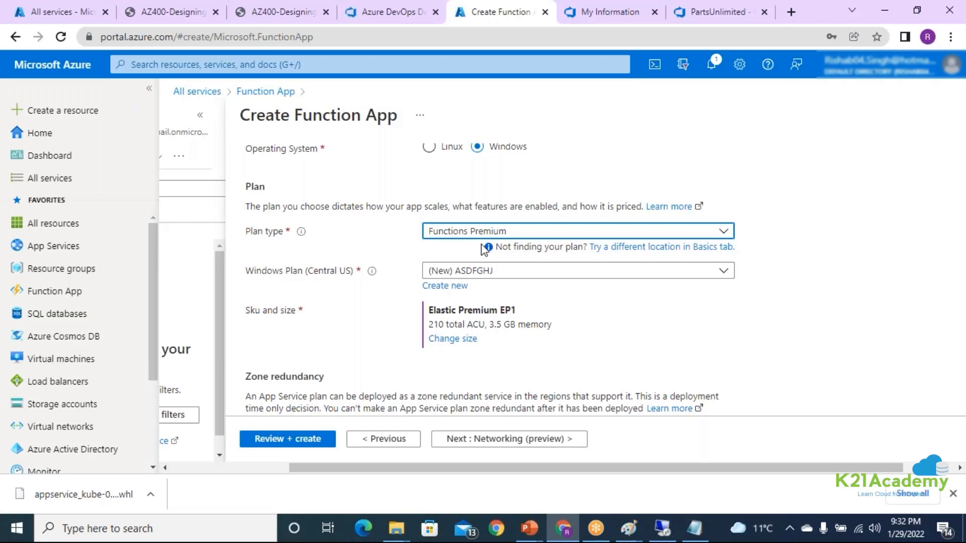
pyautogui.click(453, 340)
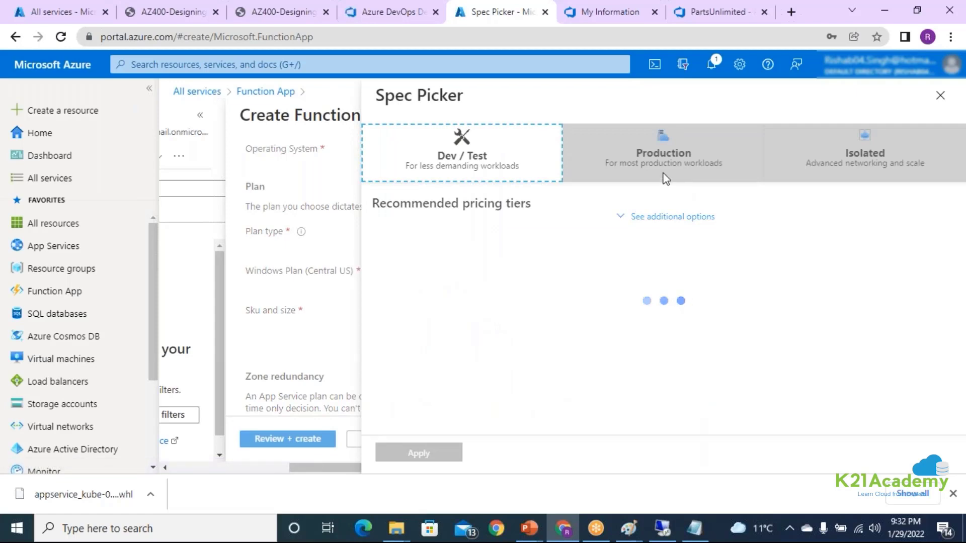
pyautogui.click(666, 178)
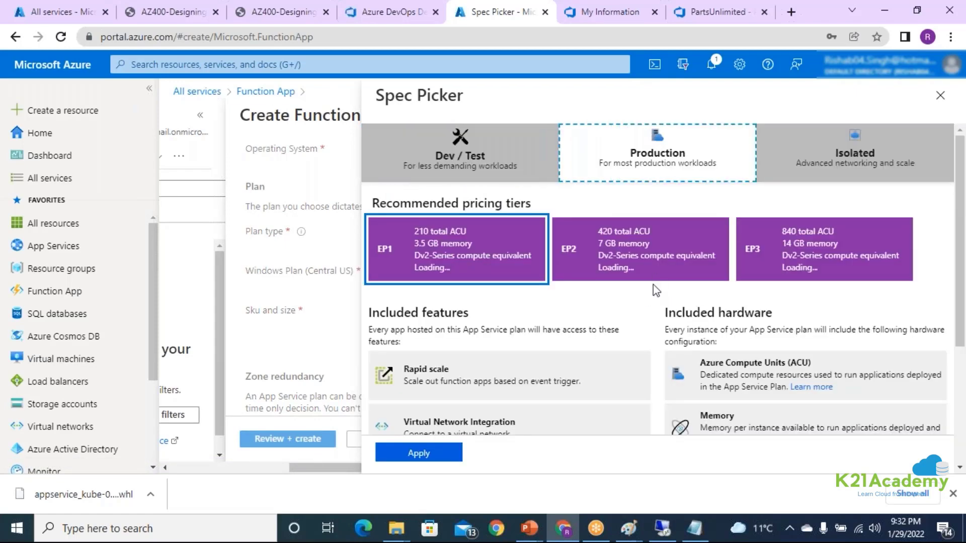
pyautogui.scroll(-1, 560, 353)
pyautogui.moveTo(409, 299)
pyautogui.mouseDown()
pyautogui.moveTo(580, 311)
pyautogui.moveTo(404, 299)
pyautogui.mouseUp()
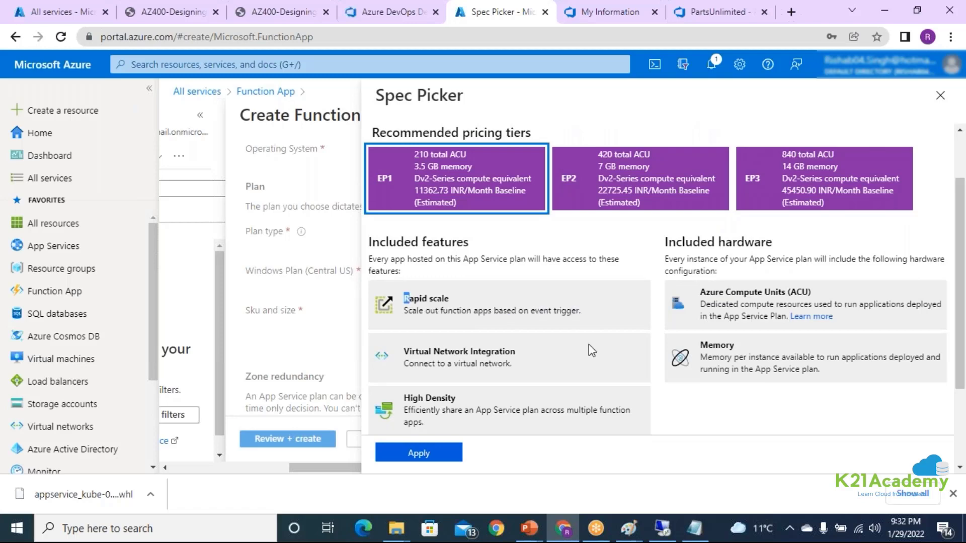
pyautogui.scroll(1, 592, 350)
pyautogui.moveTo(379, 248); pyautogui.dragTo(434, 266)
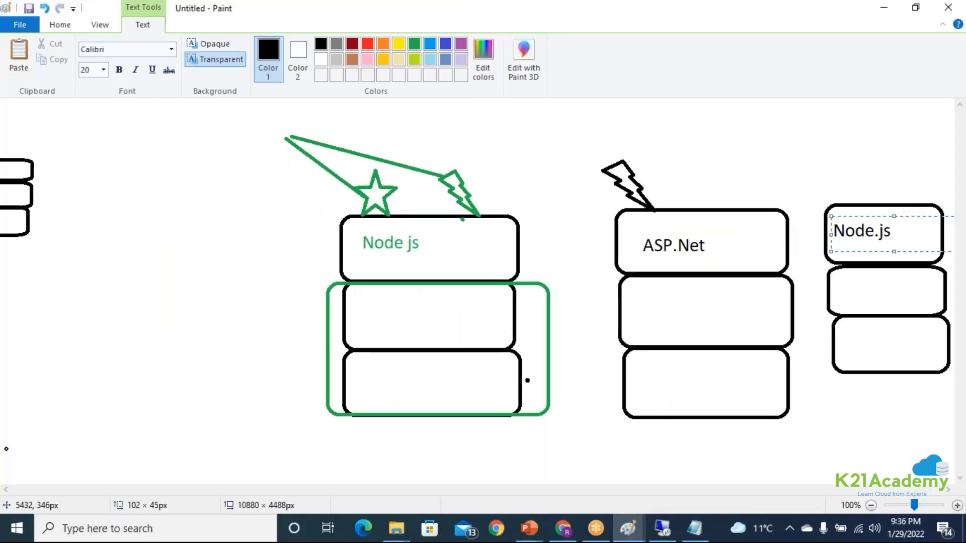
# In the untitled Paint diagram, draw a black lightning bolt in the blank area beside the green-labelled Node js stack.
pyautogui.click(451, 228)
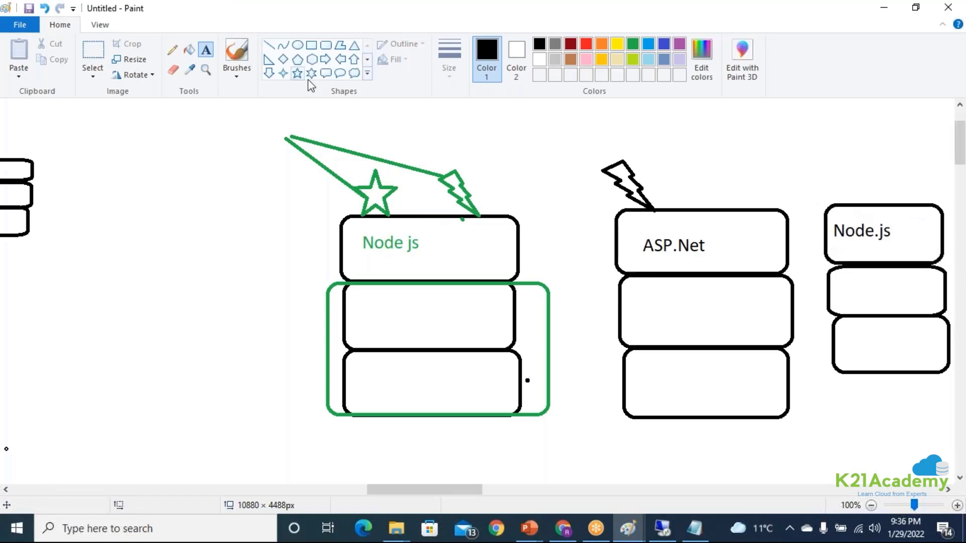
pyautogui.click(368, 75)
pyautogui.click(283, 87)
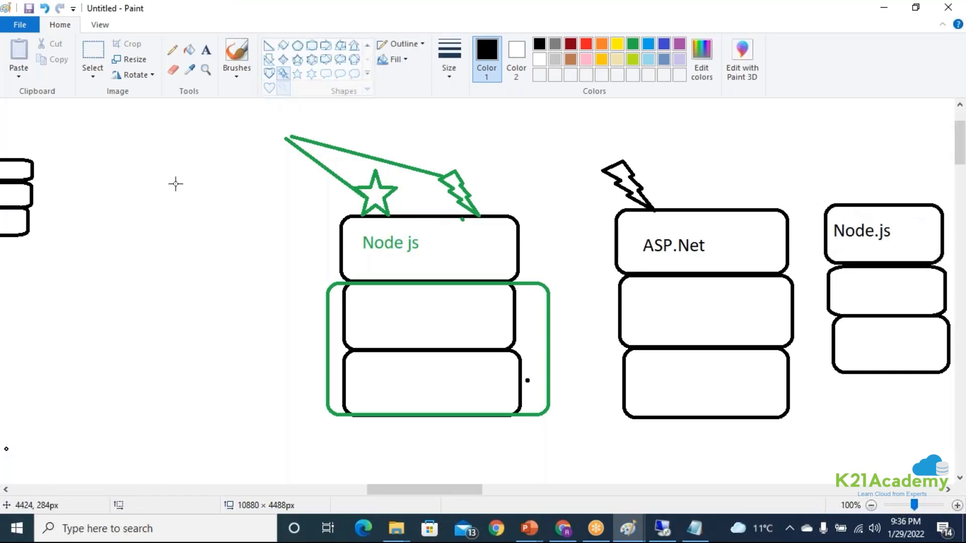
pyautogui.moveTo(146, 169); pyautogui.dragTo(191, 217)
# Draw a rounded rectangle enclosing the two lower boxes of the ASP.Net stack.
pyautogui.click(312, 46)
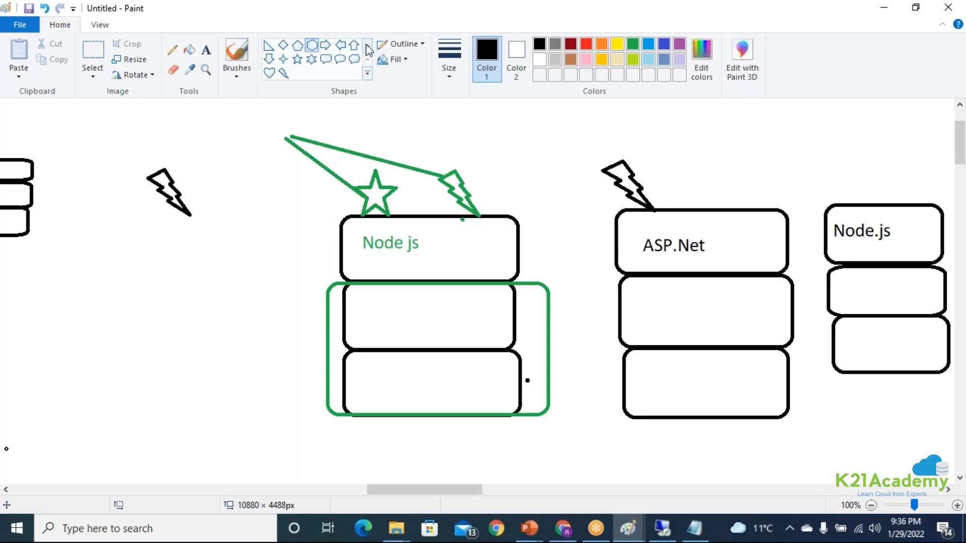
pyautogui.scroll(2, 307, 50)
pyautogui.click(326, 46)
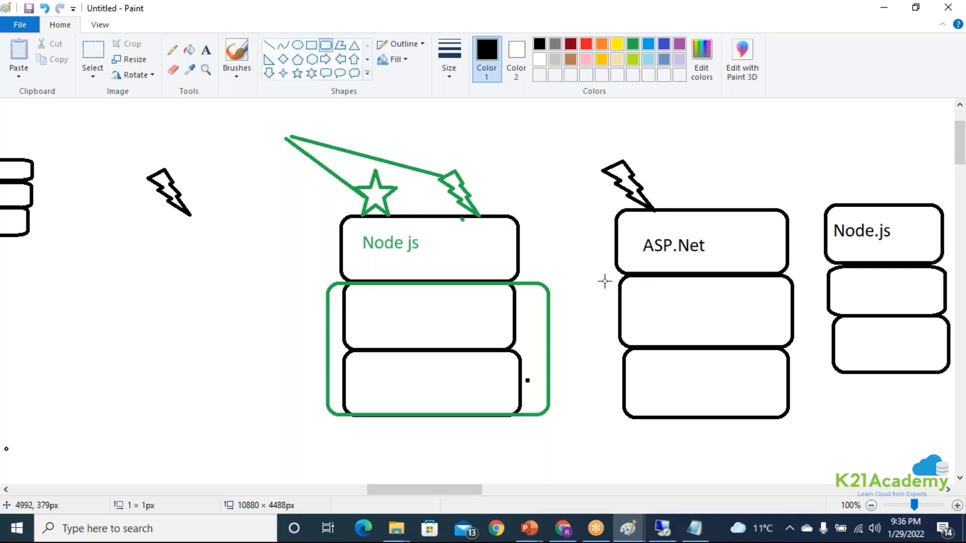
pyautogui.moveTo(593, 274); pyautogui.dragTo(817, 418)
pyautogui.click(819, 441)
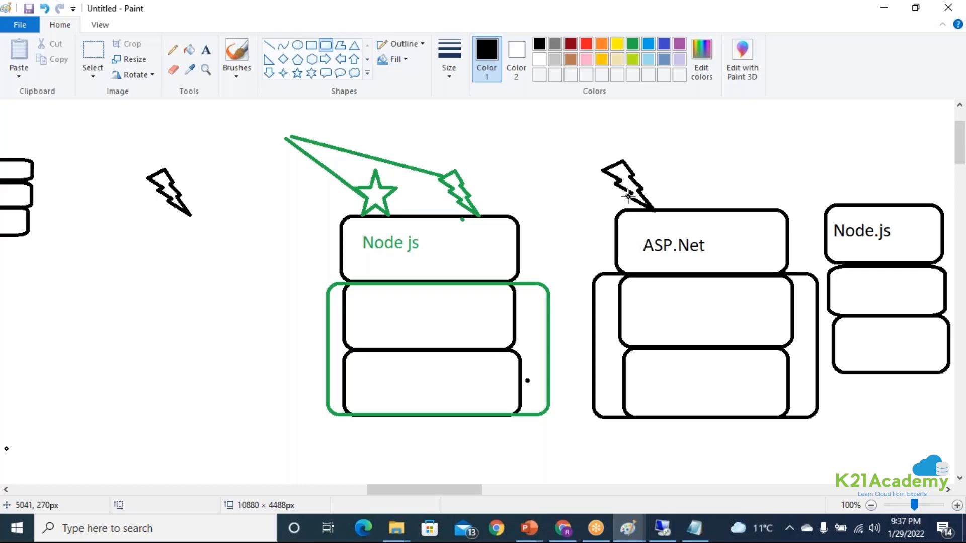
# Look at the function app's hosting settings in the Azure portal and the Az-400 day1-2 Paint drawing, and return to the untitled diagram.
pyautogui.click(562, 528)
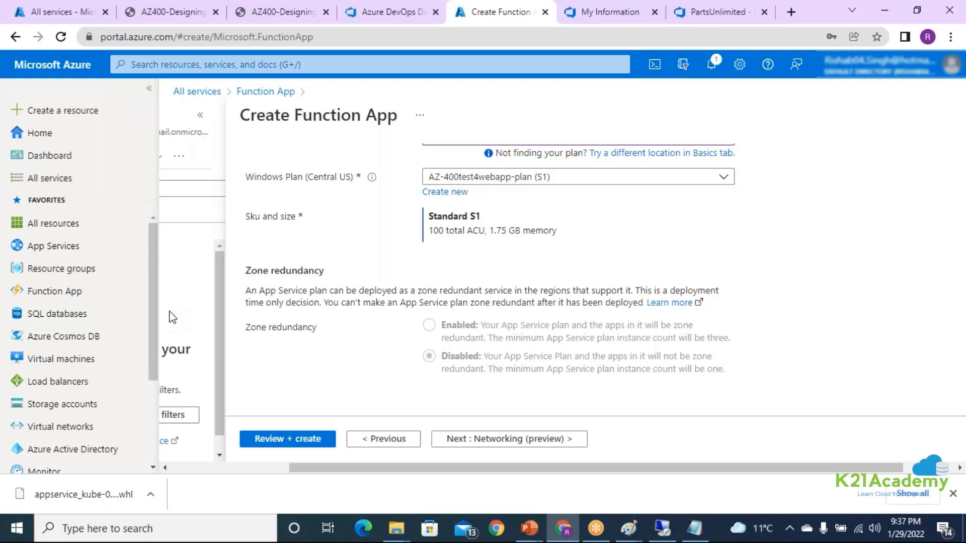
pyautogui.moveTo(628, 528)
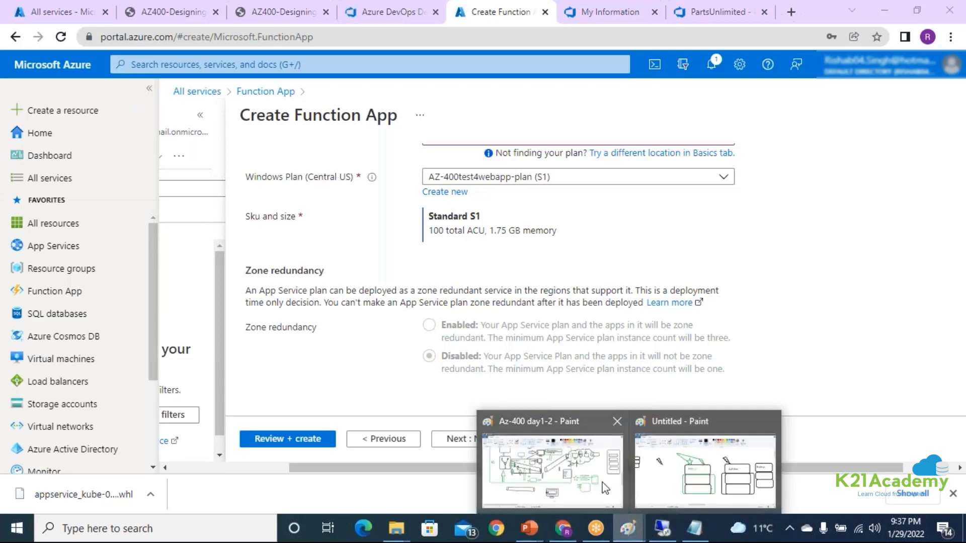
pyautogui.click(623, 462)
pyautogui.moveTo(176, 488); pyautogui.dragTo(529, 479)
pyautogui.moveTo(628, 527)
pyautogui.click(679, 478)
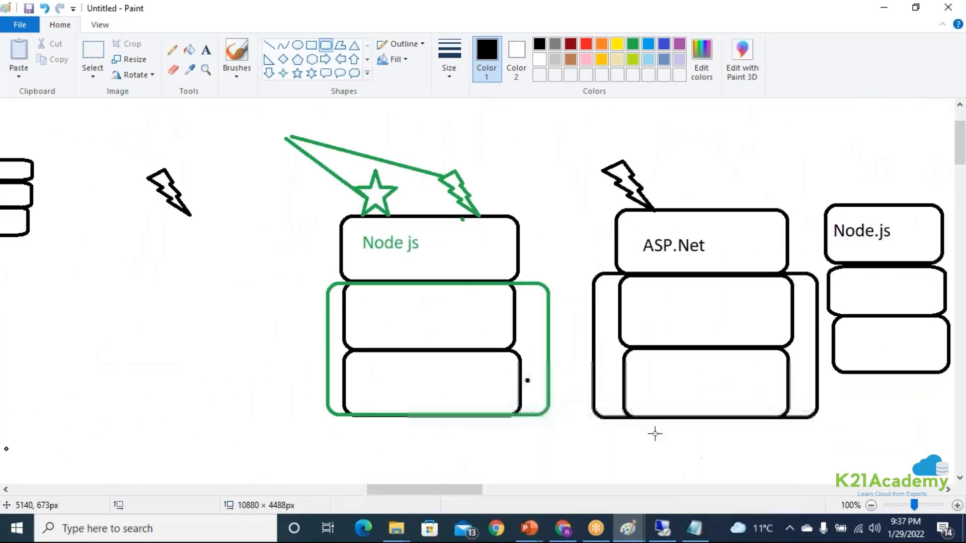
# Draw a tall rounded rectangle as a container in the blank area beyond the black-labelled Node.js stack.
pyautogui.moveTo(390, 490); pyautogui.dragTo(457, 491)
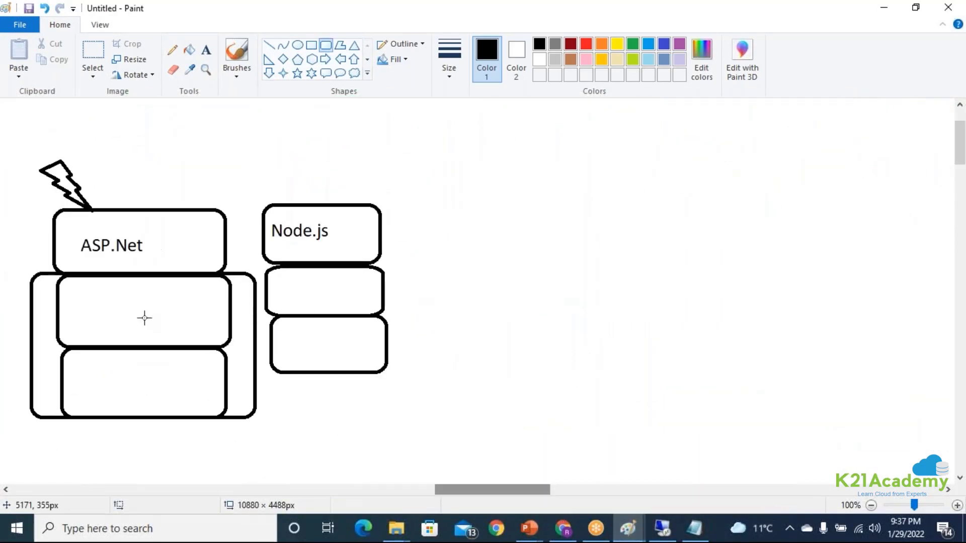
pyautogui.moveTo(685, 132)
pyautogui.mouseDown()
pyautogui.moveTo(851, 381)
pyautogui.moveTo(842, 427)
pyautogui.mouseUp()
pyautogui.click(605, 326)
# Draw four rounded boxes stacked vertically inside the tall container, the first about 184 × 73 px.
pyautogui.moveTo(696, 155)
pyautogui.mouseDown()
pyautogui.moveTo(732, 189)
pyautogui.moveTo(826, 206)
pyautogui.mouseUp()
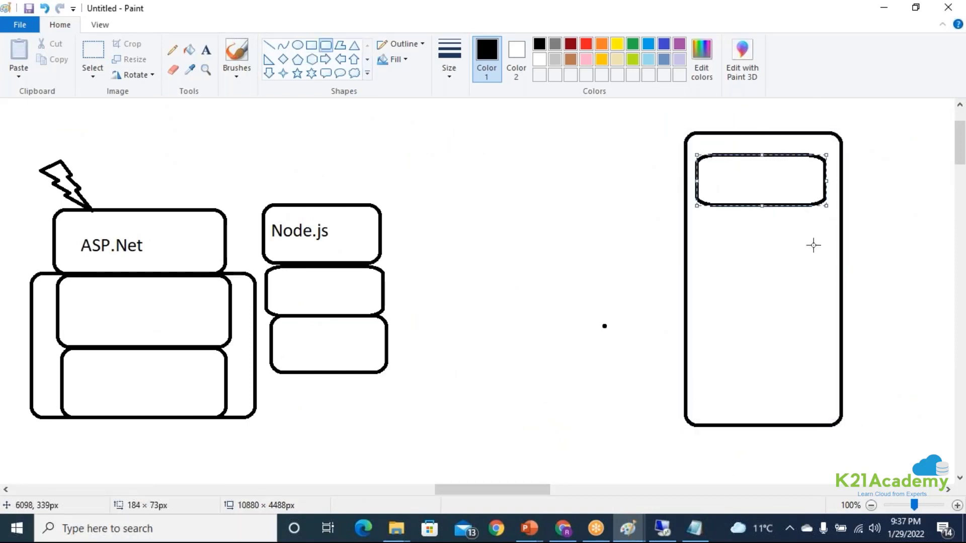
pyautogui.moveTo(698, 222); pyautogui.dragTo(819, 274)
pyautogui.click(694, 288)
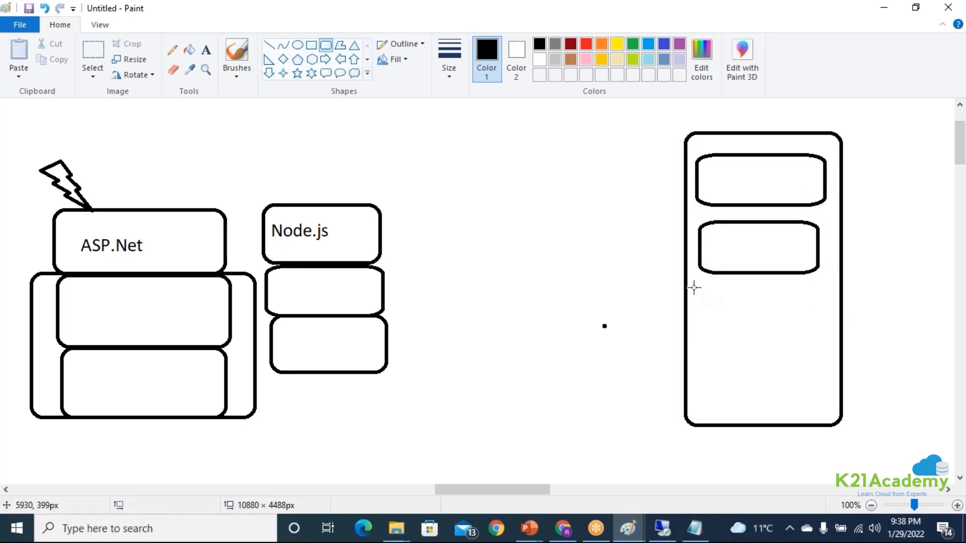
pyautogui.moveTo(694, 288); pyautogui.dragTo(823, 343)
pyautogui.click(713, 352)
pyautogui.moveTo(712, 352)
pyautogui.mouseDown()
pyautogui.moveTo(700, 383)
pyautogui.moveTo(817, 410)
pyautogui.mouseUp()
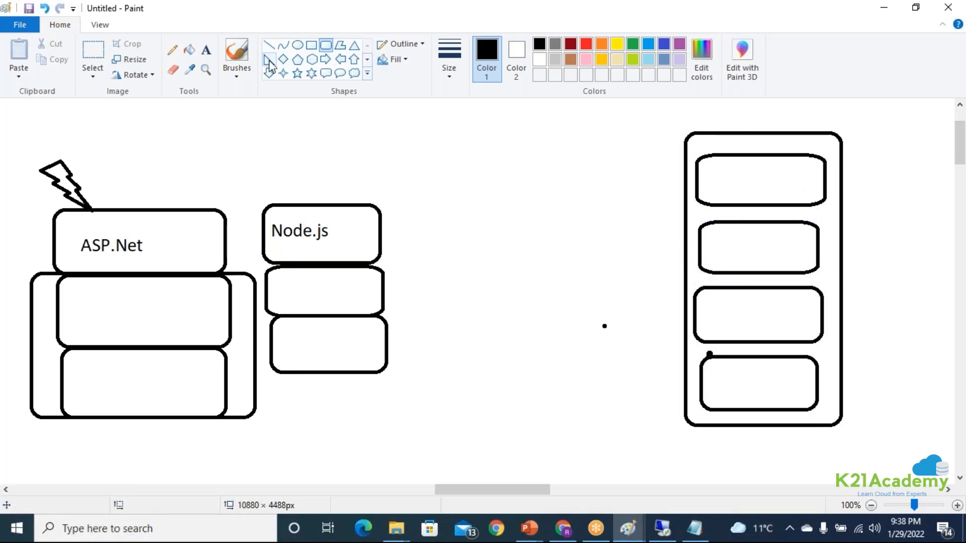
# Draw an arrow pointing into the container at its first box and a small lightning bolt below the arrow's tail.
pyautogui.click(326, 62)
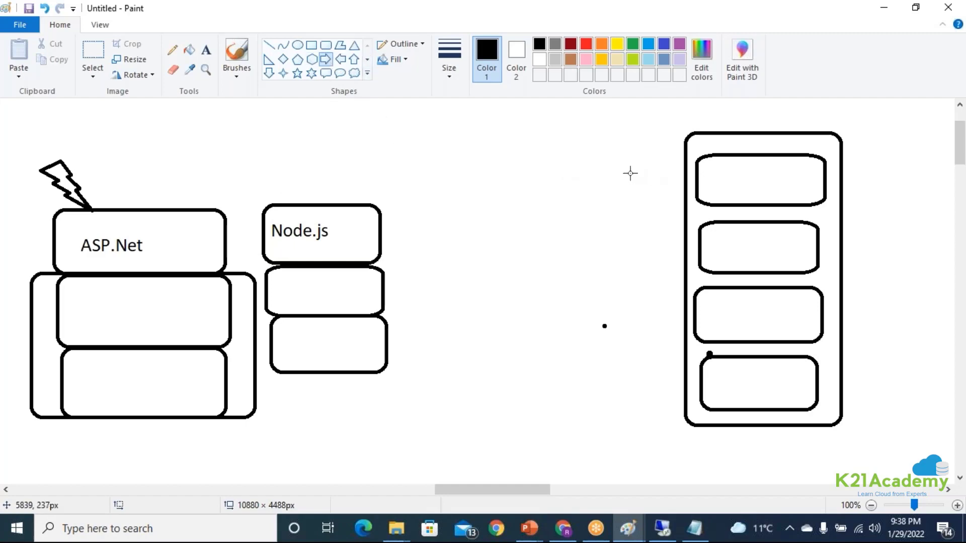
pyautogui.moveTo(629, 173); pyautogui.dragTo(684, 194)
pyautogui.click(326, 45)
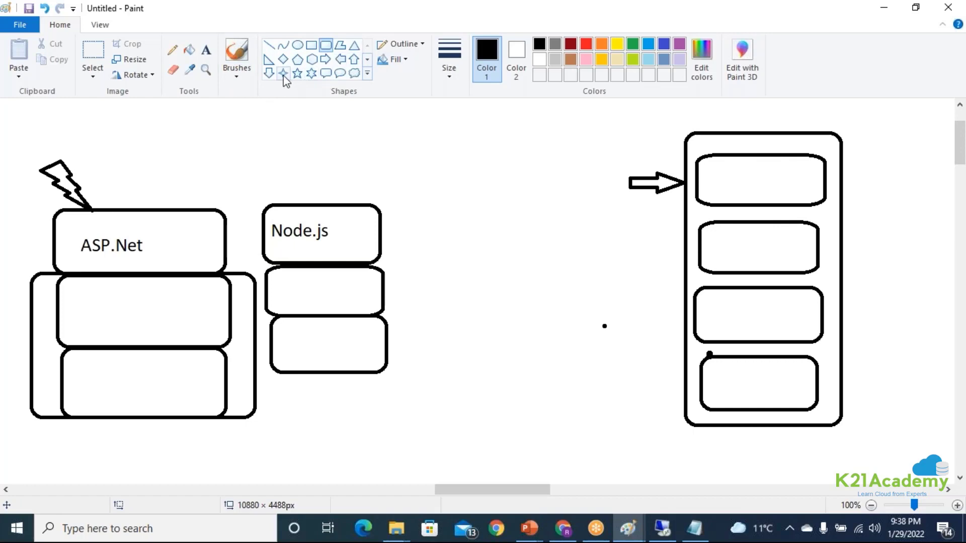
pyautogui.click(367, 74)
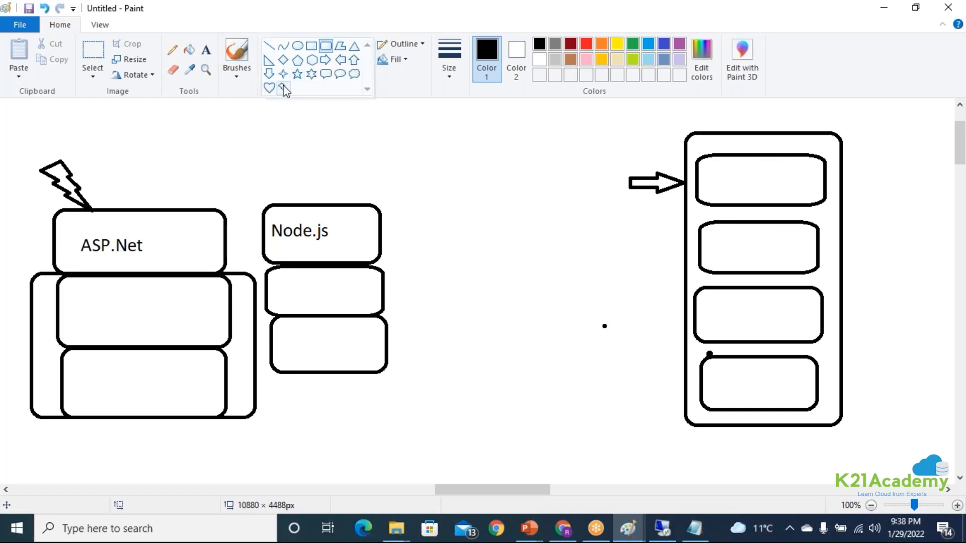
pyautogui.click(283, 88)
pyautogui.moveTo(573, 194); pyautogui.dragTo(613, 223)
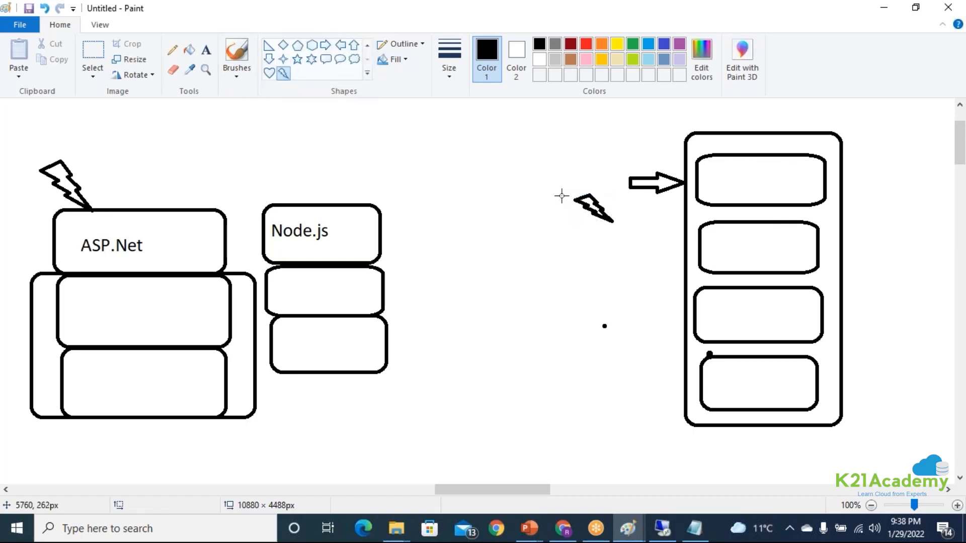
# Draw a straight line from the small lightning bolt's tip to the container's edge beside the second box.
pyautogui.click(367, 45)
pyautogui.click(326, 45)
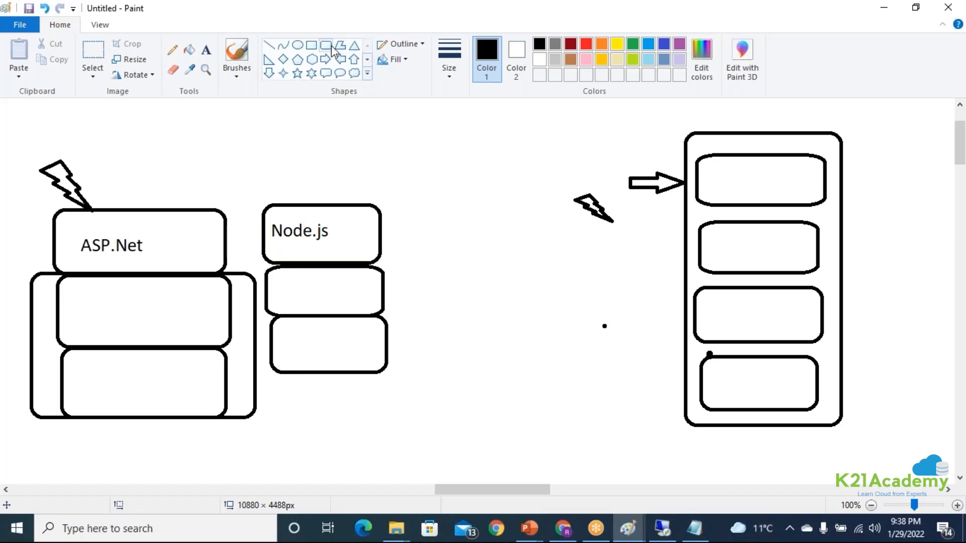
pyautogui.click(269, 45)
pyautogui.moveTo(617, 219)
pyautogui.mouseDown()
pyautogui.moveTo(690, 182)
pyautogui.moveTo(687, 264)
pyautogui.mouseUp()
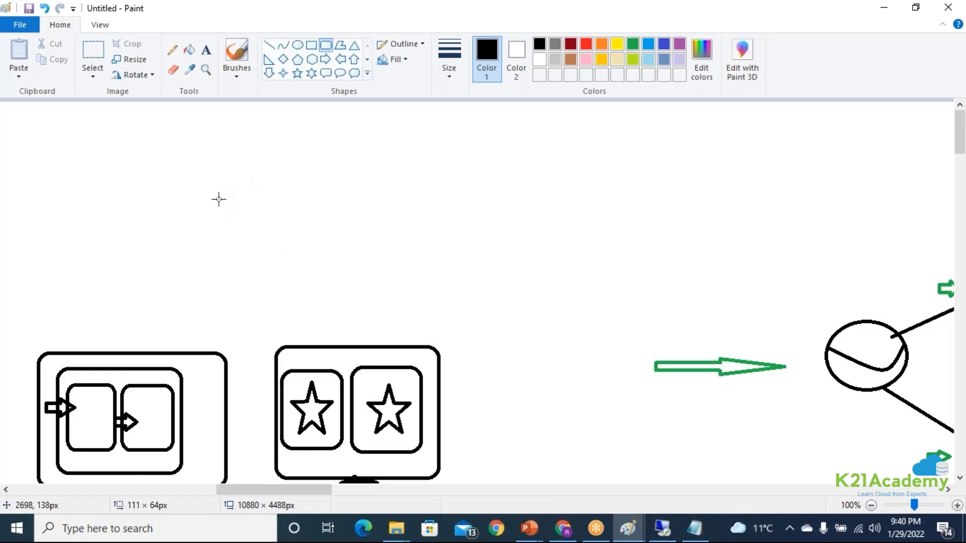
# Draw a large rounded rectangle in the blank canvas area above the boxes containing stars.
pyautogui.moveTo(136, 125); pyautogui.dragTo(606, 304)
pyautogui.click(575, 353)
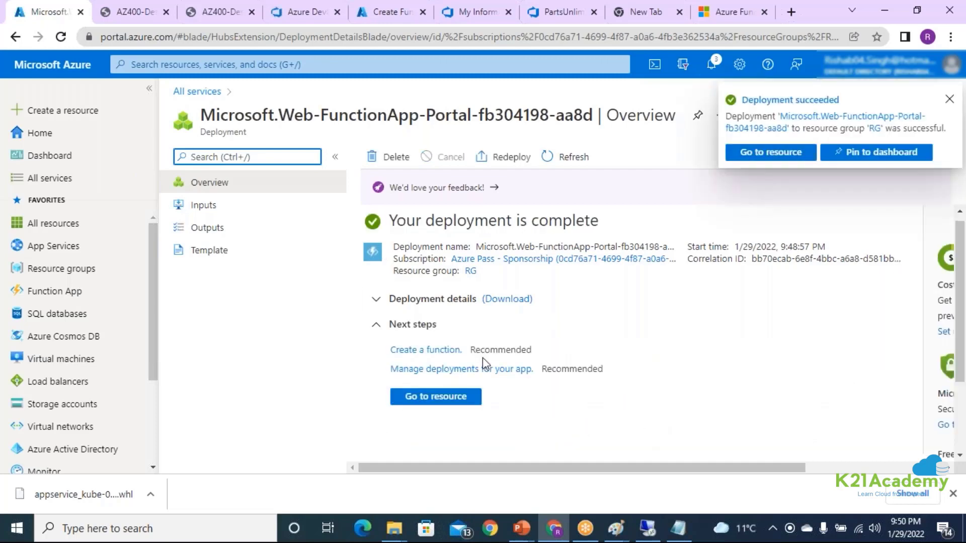
# Open the newly deployed function app mytest4avengerfunction and go to its Networking settings.
pyautogui.click(439, 401)
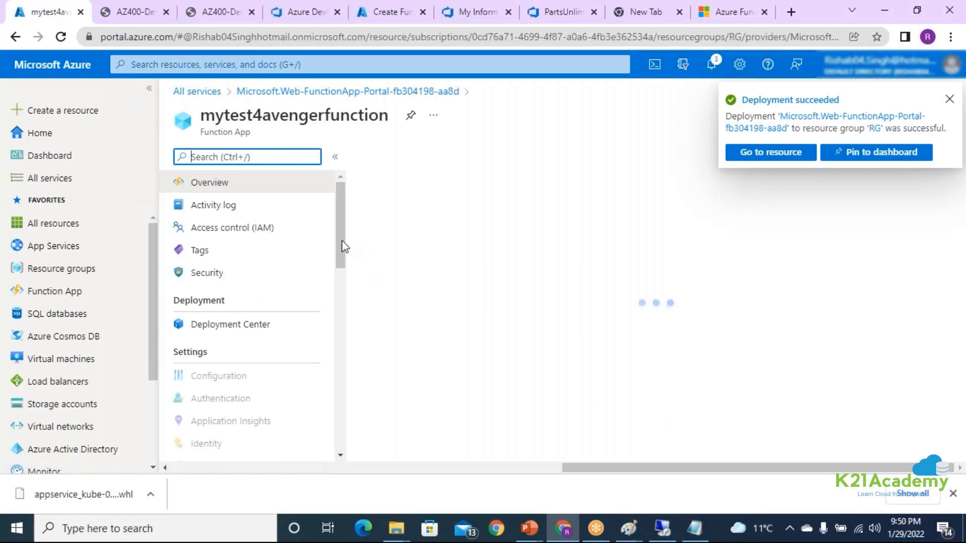
pyautogui.moveTo(343, 247); pyautogui.dragTo(341, 336)
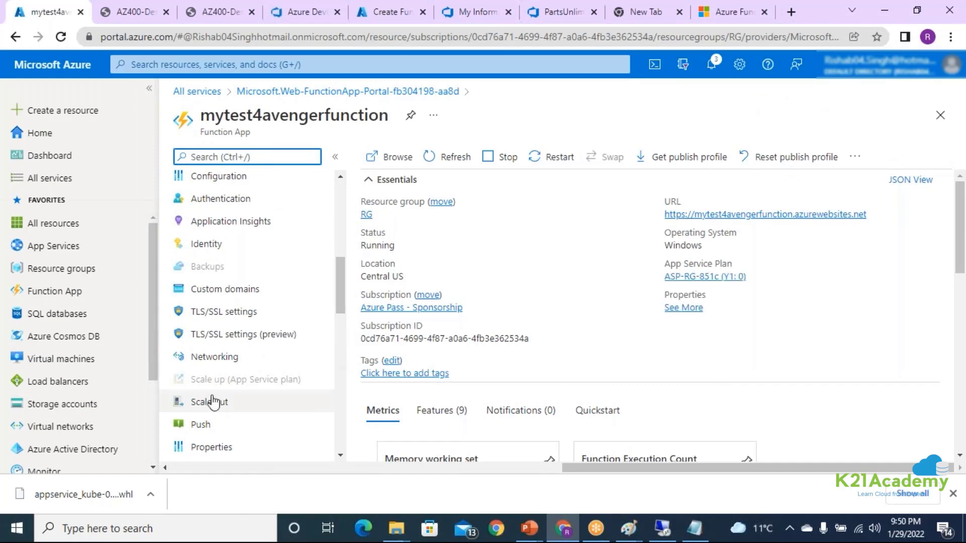
pyautogui.click(225, 370)
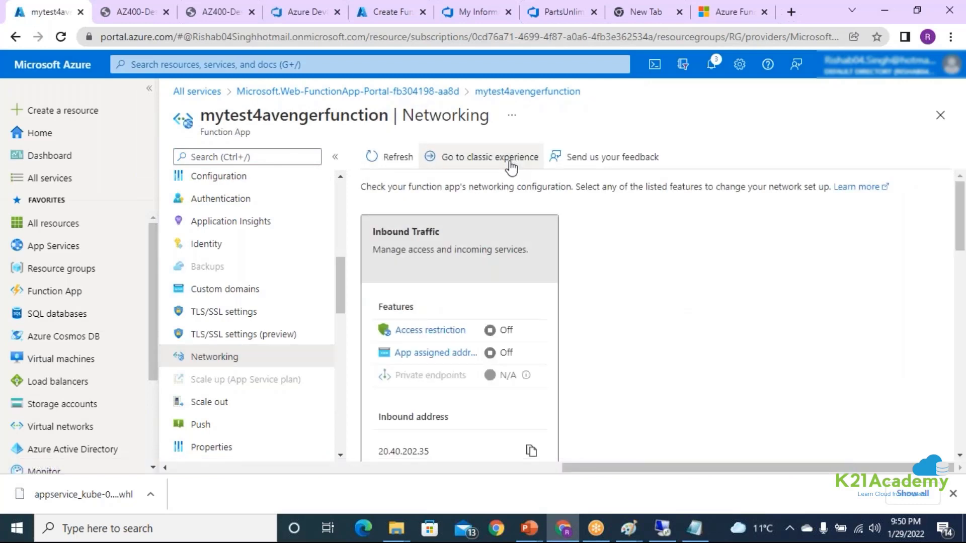
# Review the network features available to the function app in the classic networking experience.
pyautogui.click(512, 161)
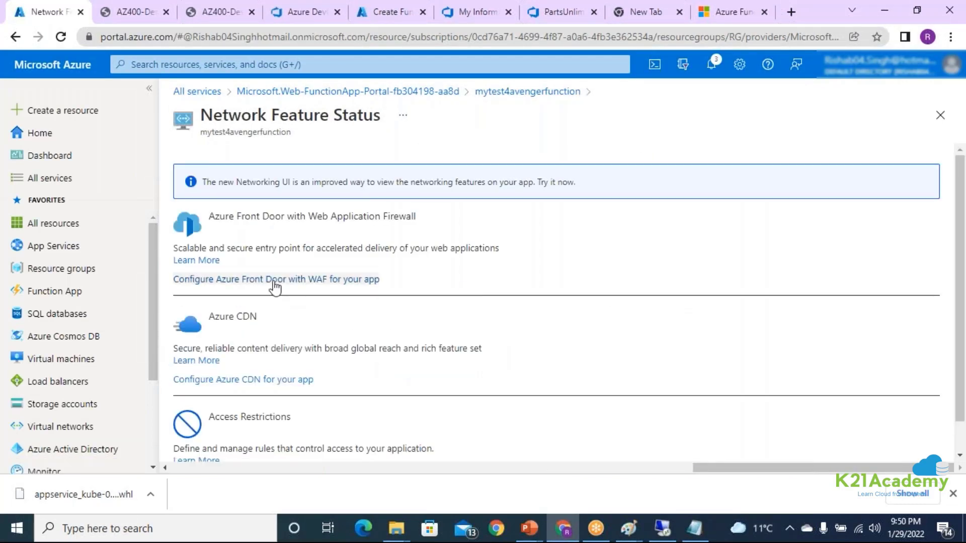
pyautogui.scroll(-1, 491, 326)
pyautogui.scroll(1, 491, 326)
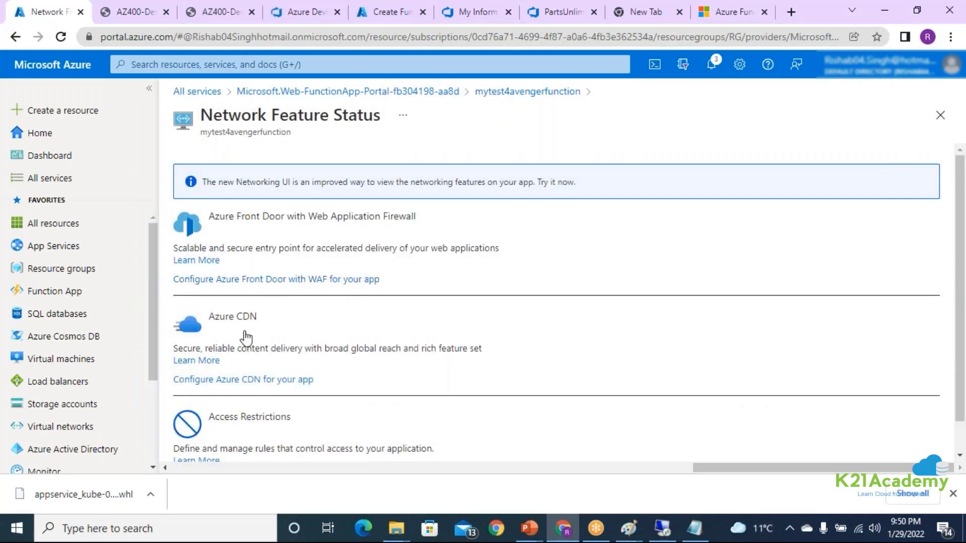
pyautogui.scroll(-1, 283, 403)
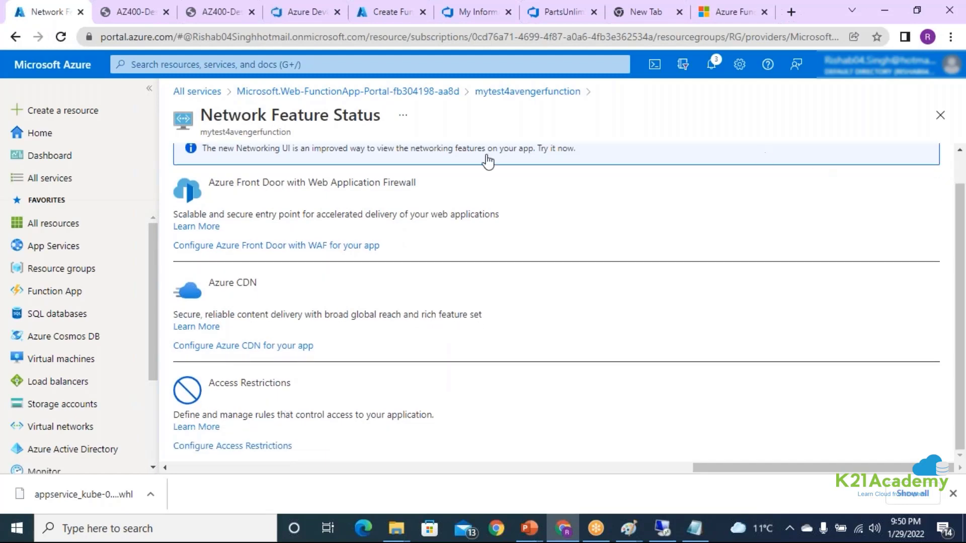
pyautogui.click(497, 93)
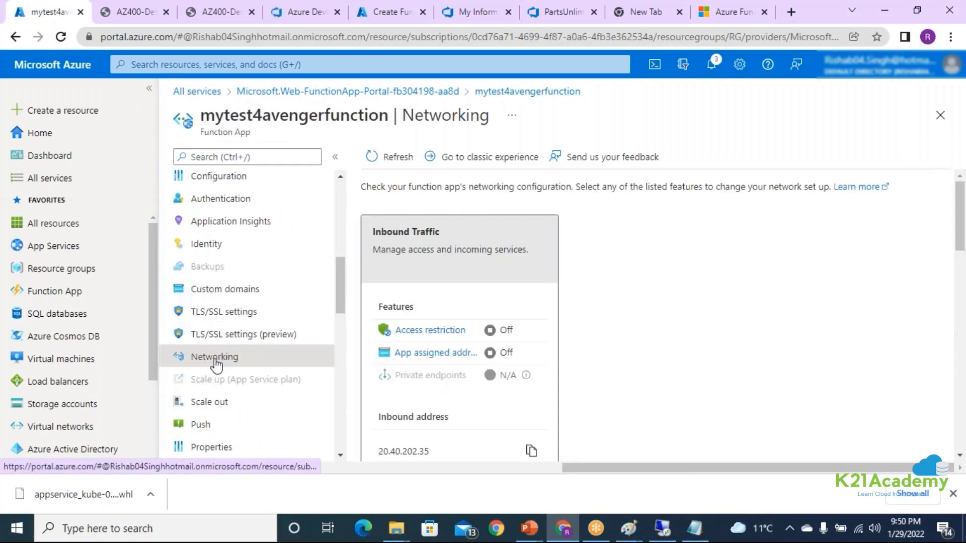
pyautogui.click(491, 166)
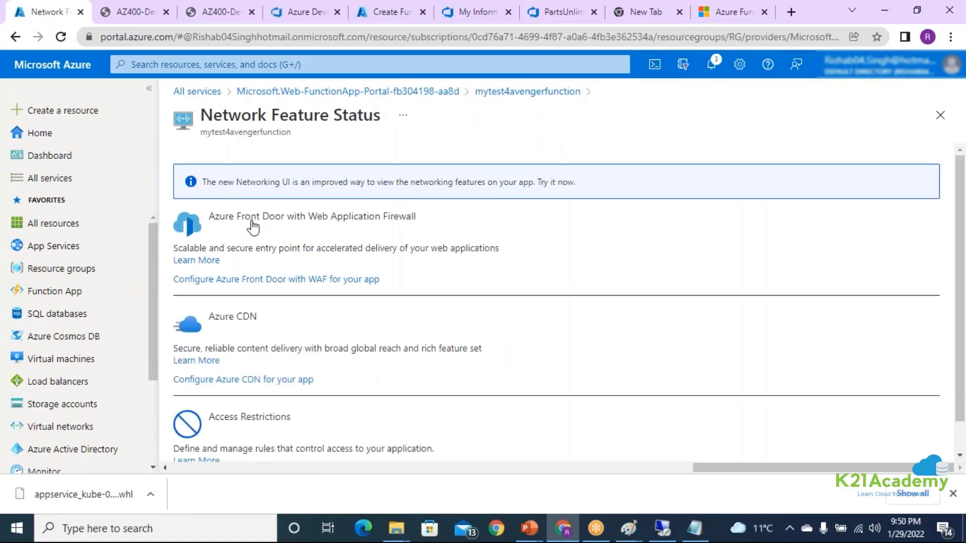
pyautogui.scroll(-1, 271, 318)
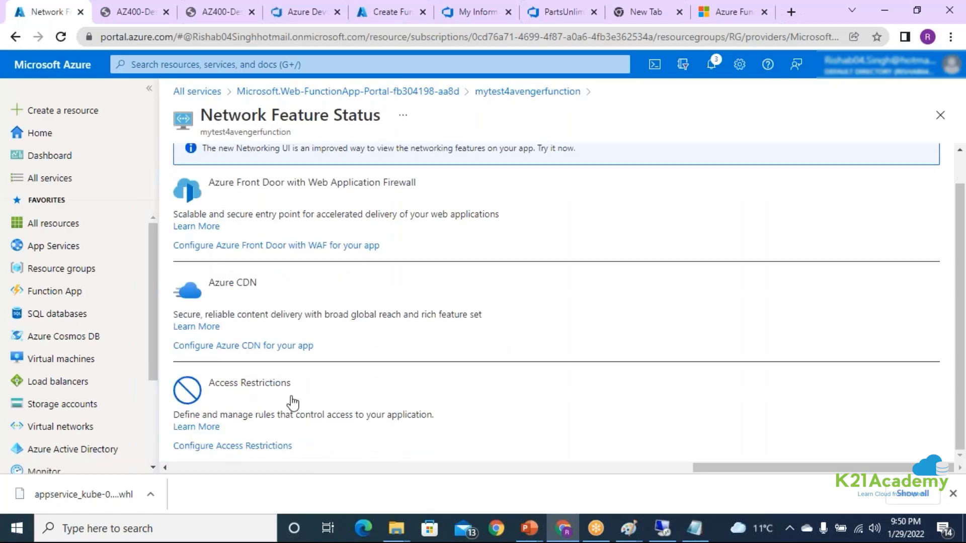
pyautogui.click(718, 16)
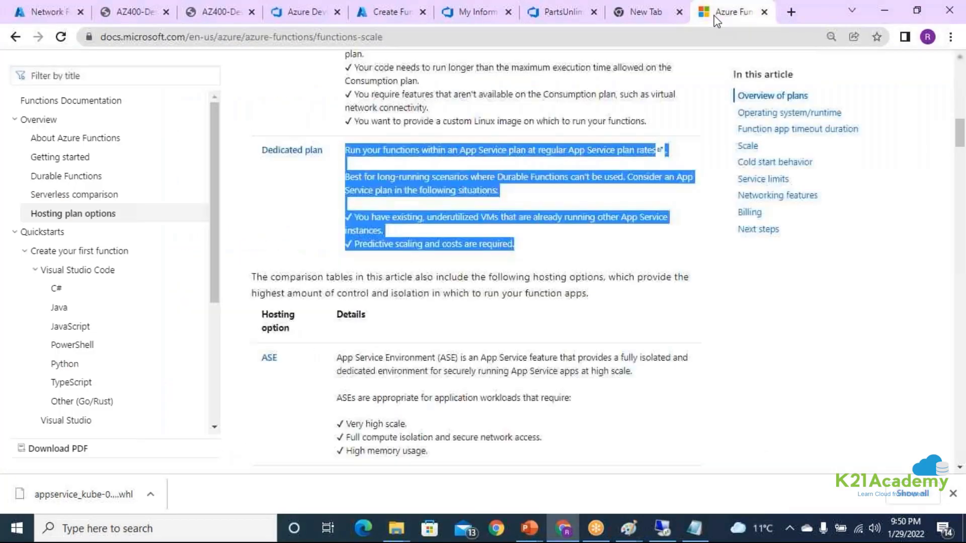
pyautogui.click(656, 22)
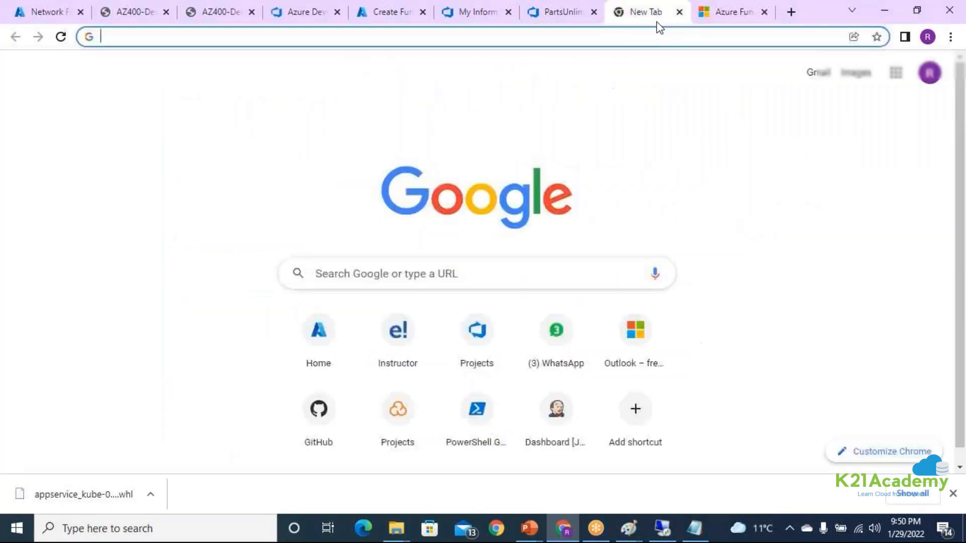
pyautogui.click(50, 20)
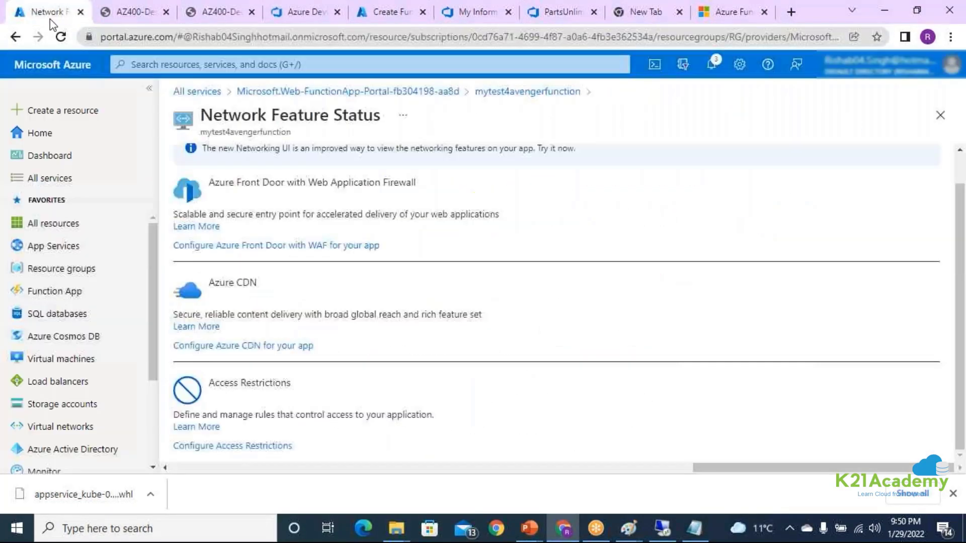
# Open the mytest4avenger web app from App Services and go to its Networking settings.
pyautogui.click(68, 251)
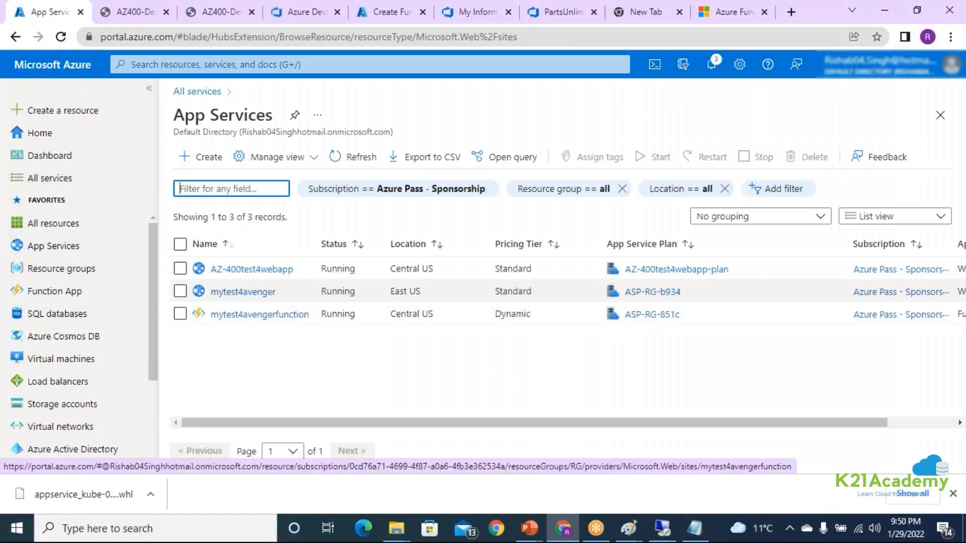
pyautogui.click(237, 296)
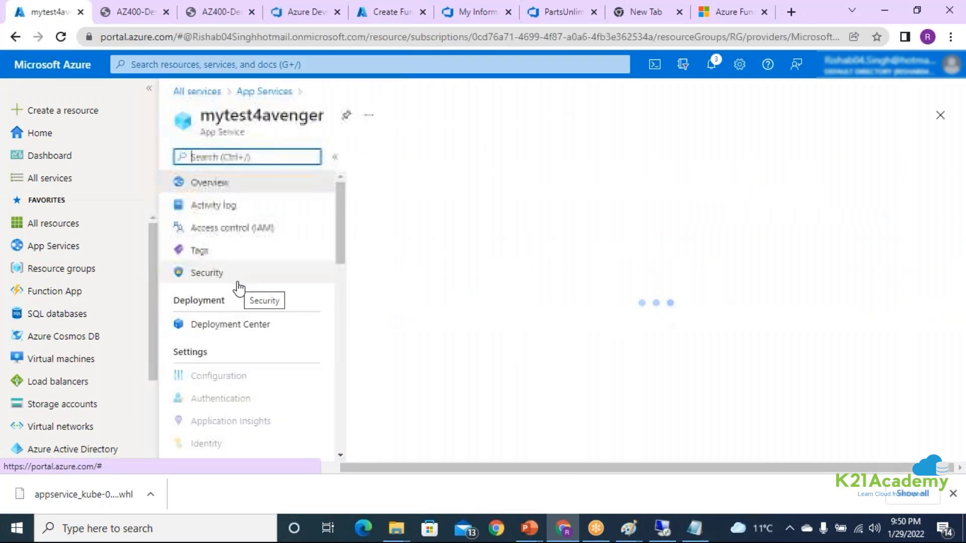
pyautogui.scroll(-4, 241, 295)
pyautogui.scroll(2, 249, 316)
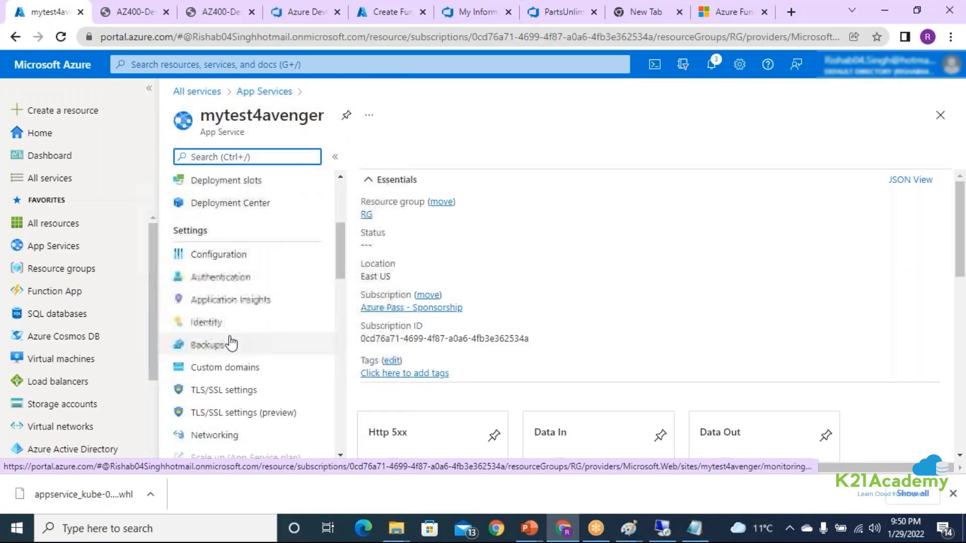
pyautogui.scroll(-3, 239, 335)
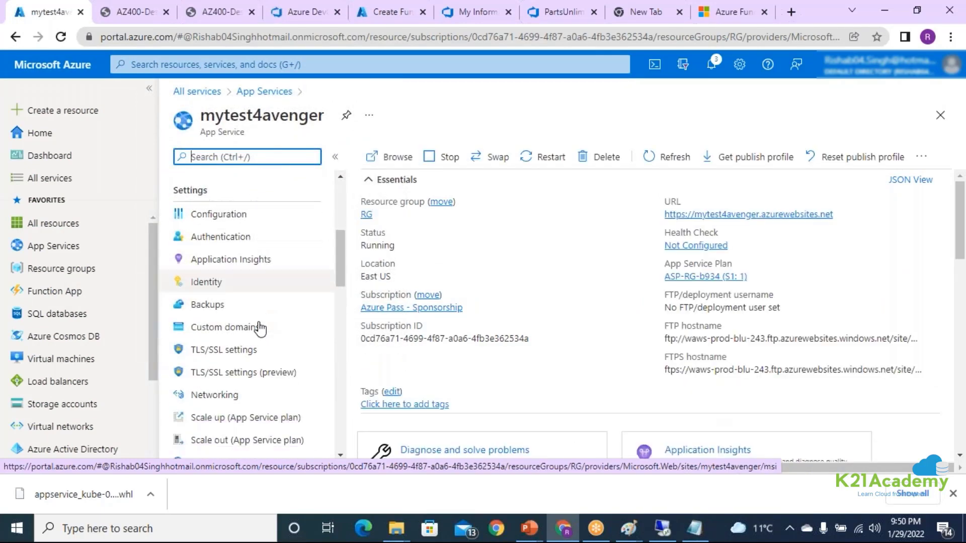
pyautogui.click(222, 294)
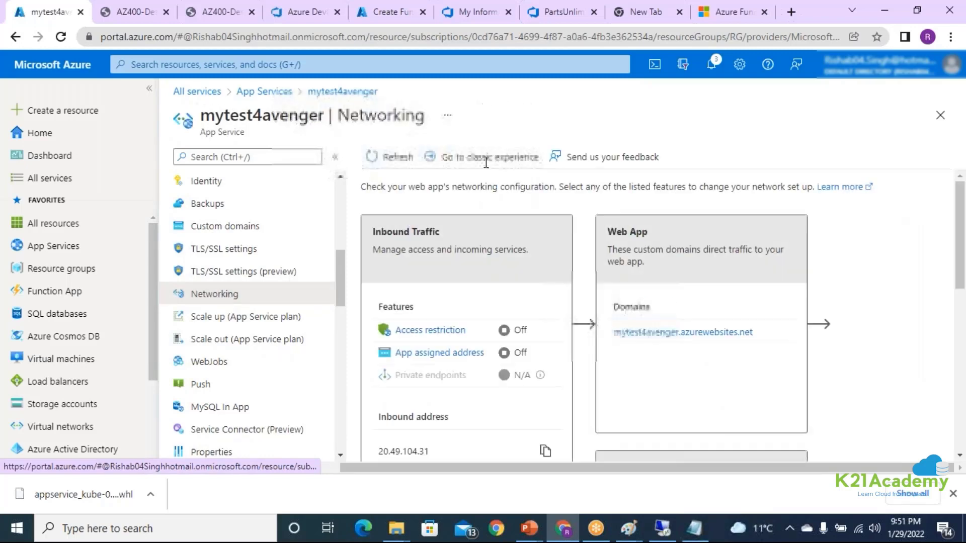
# Examine the web app's VNet Integration and Hybrid connections features in the classic networking experience.
pyautogui.click(485, 157)
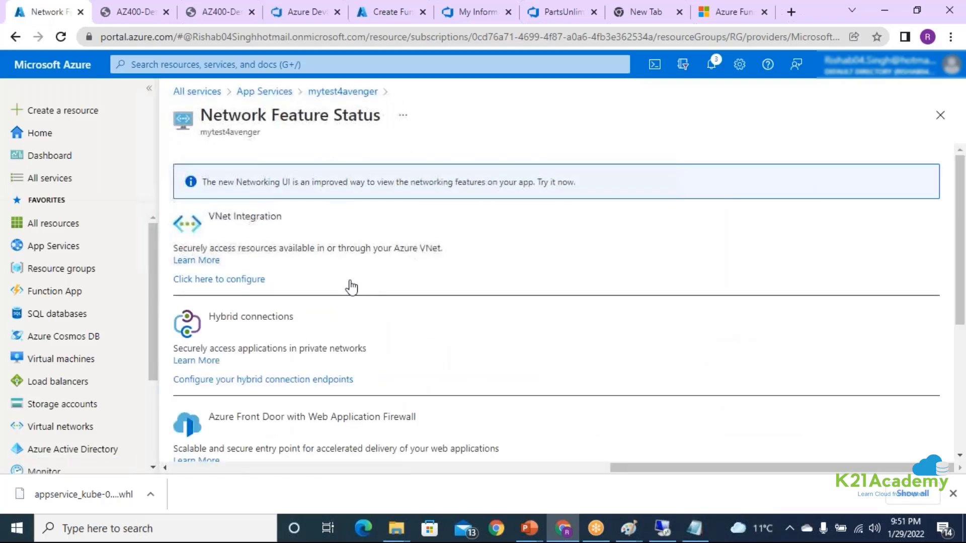
pyautogui.moveTo(200, 222); pyautogui.dragTo(288, 227)
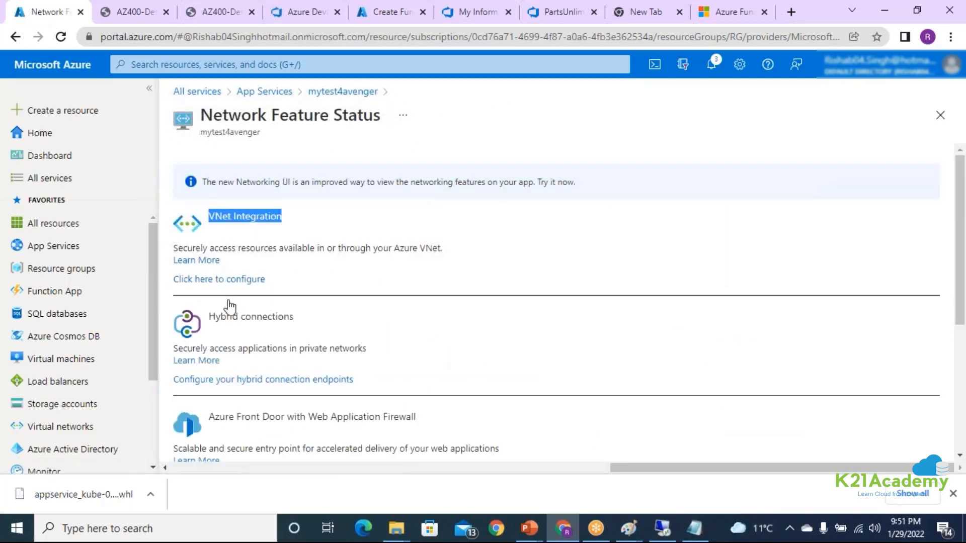
pyautogui.moveTo(208, 326); pyautogui.dragTo(282, 332)
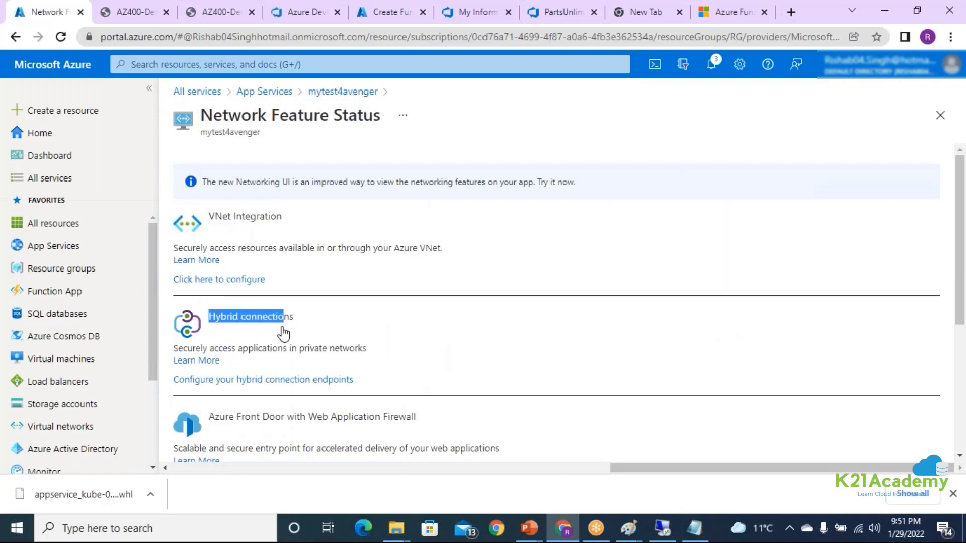
pyautogui.scroll(-1, 282, 315)
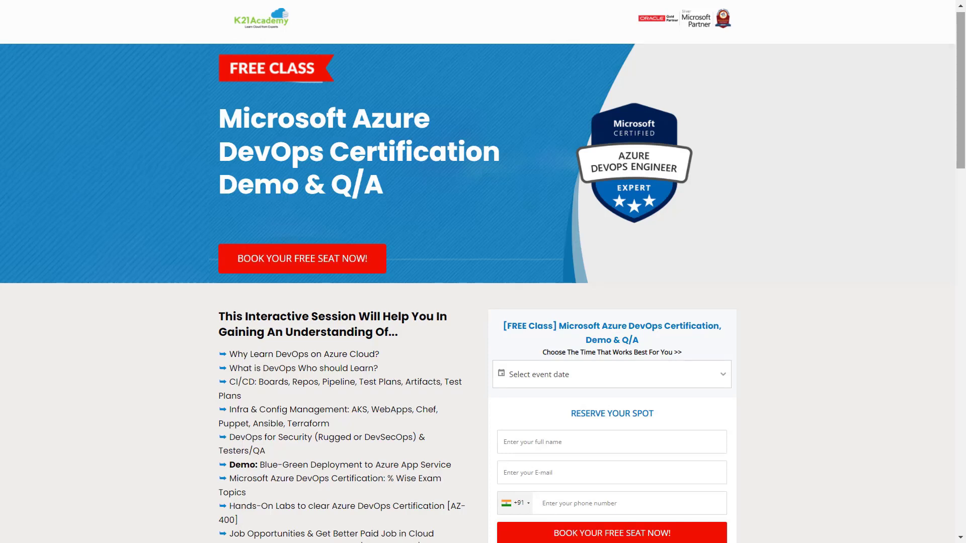
pyautogui.scroll(-3, 483, 272)
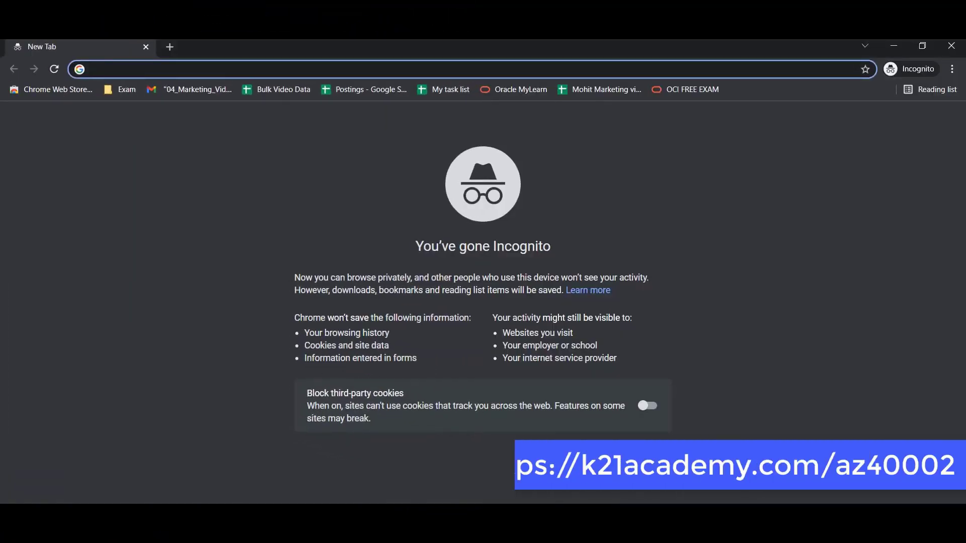
# Open the free class page at k21academy.com/az40002 in the incognito window.
pyautogui.write('k21academy.c')
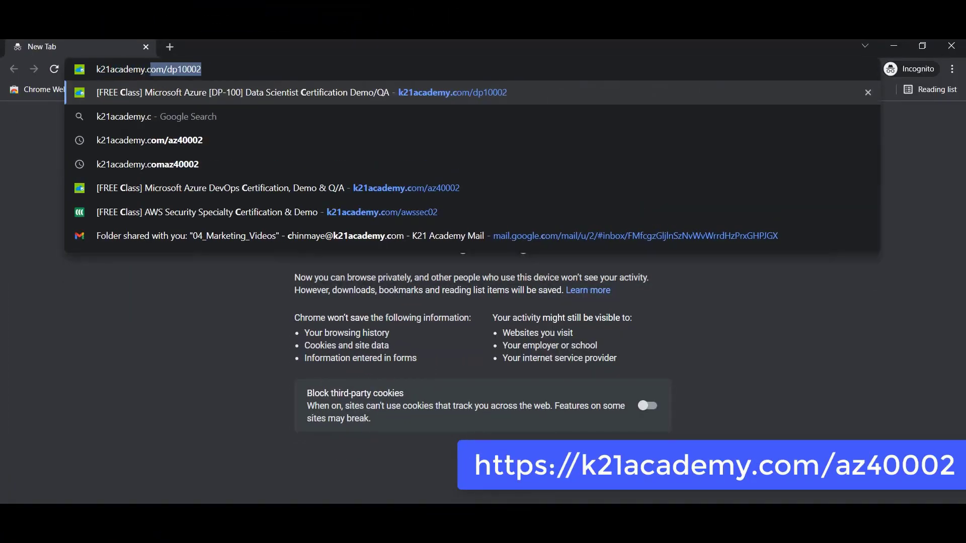
pyautogui.write('om/az40002')
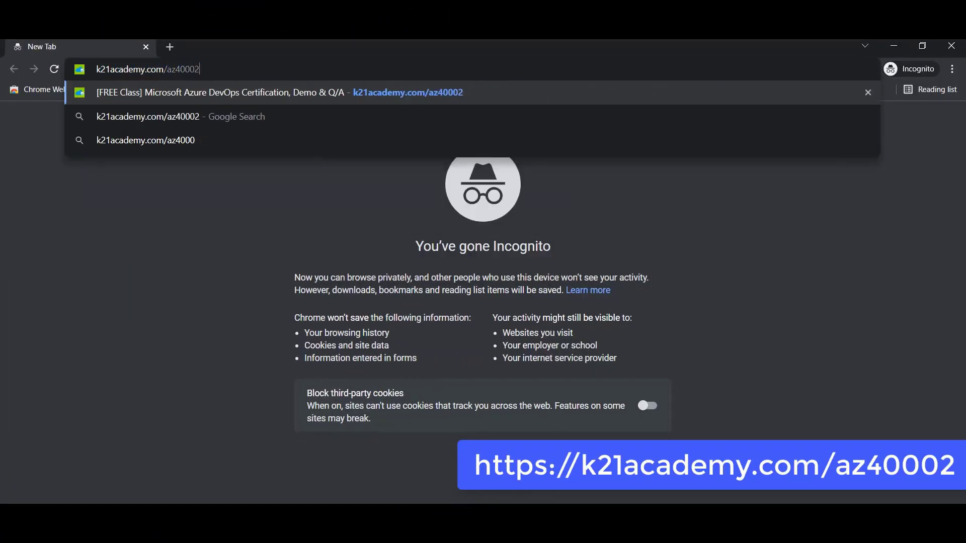
pyautogui.press('Return')
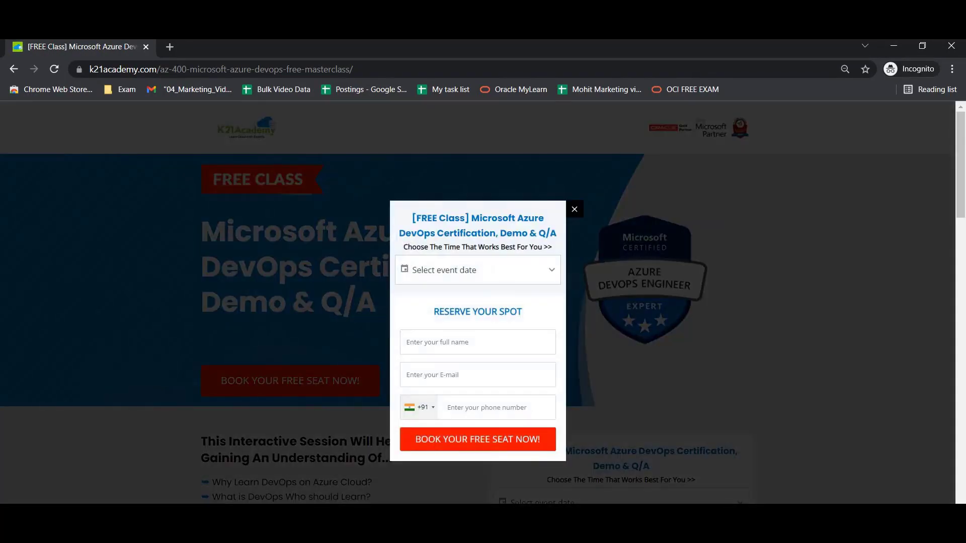
# Choose the Sun, 13 Feb, 2022 10:00 AM IST session and fill in the attendee's full name, e-mail and phone number.
pyautogui.click(477, 270)
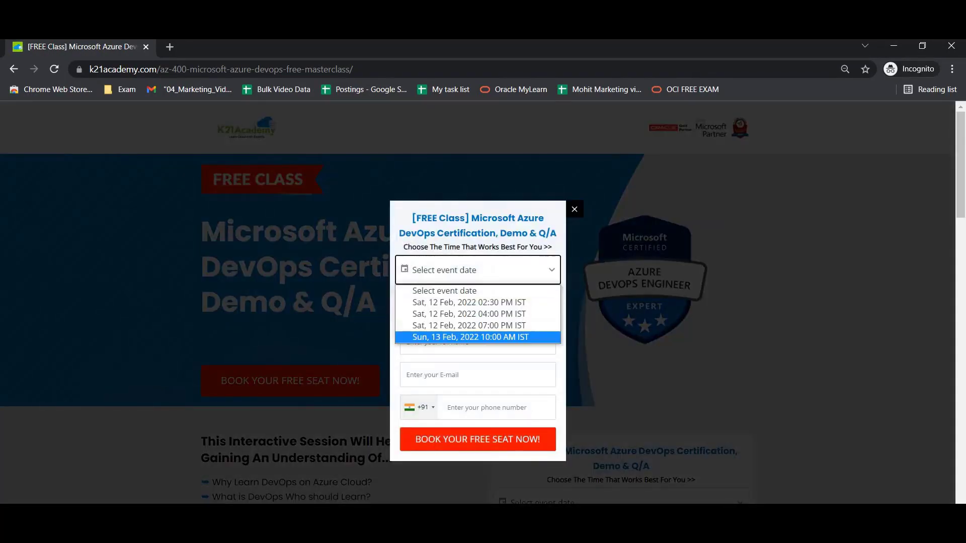
pyautogui.click(470, 337)
pyautogui.click(478, 360)
pyautogui.click(478, 396)
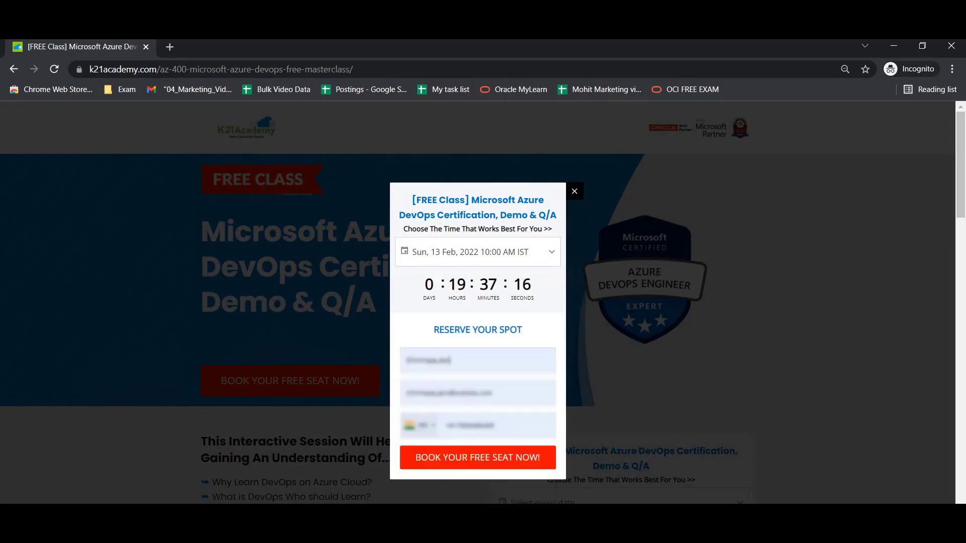
# Book the free class seat and select the custom URL for joining the webinar.
pyautogui.click(478, 457)
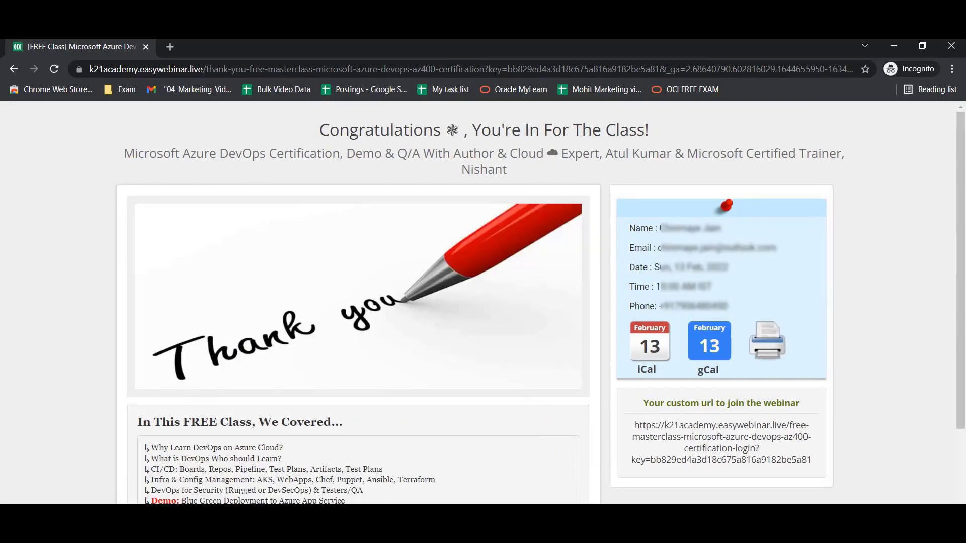
pyautogui.moveTo(813, 460); pyautogui.dragTo(634, 426)
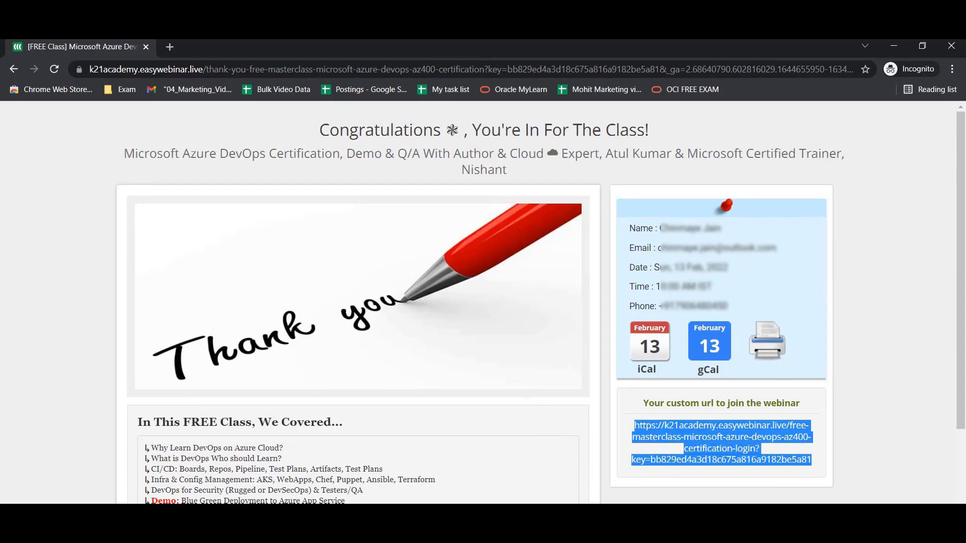